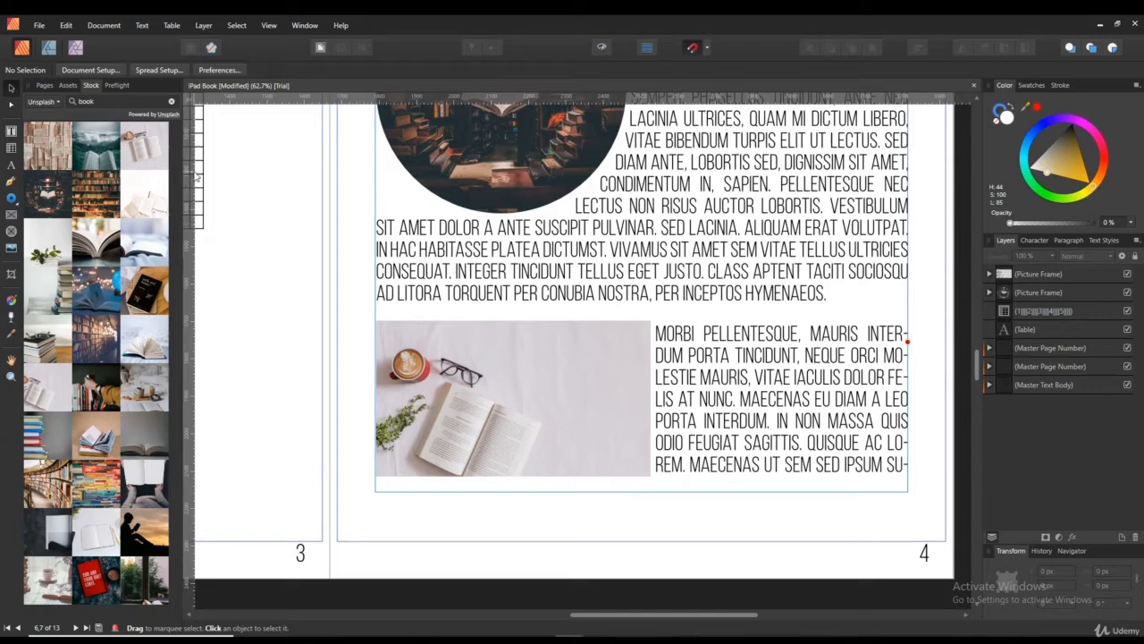
# Examine the picture frames and wrapped text on pages 3 and 4 of the book
pyautogui.scroll(4, 552, 339)
pyautogui.hscroll(-3, 552, 340)
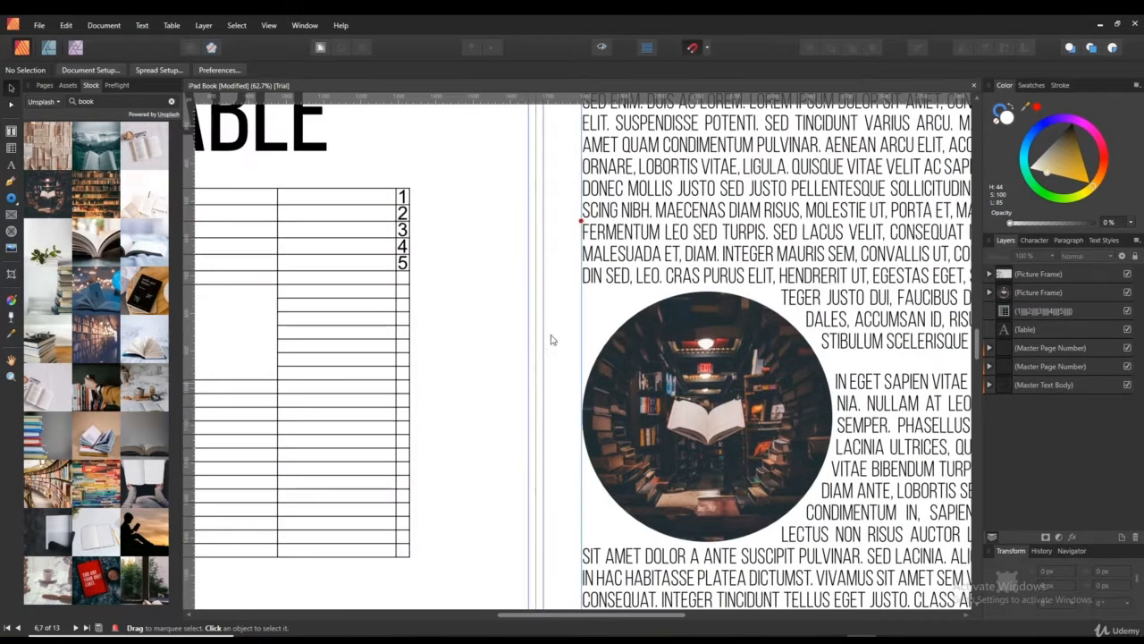
pyautogui.scroll(3, 552, 340)
pyautogui.hscroll(-3, 551, 340)
pyautogui.scroll(-4, 669, 430)
pyautogui.hscroll(4, 670, 429)
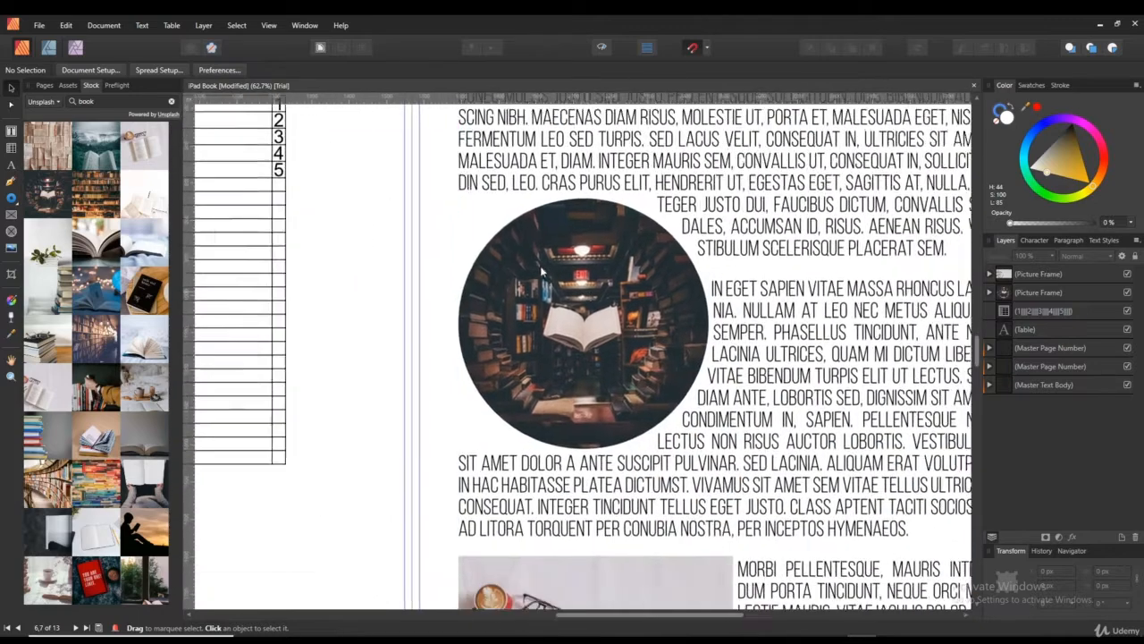
pyautogui.hscroll(3, 541, 270)
pyautogui.scroll(-3, 541, 270)
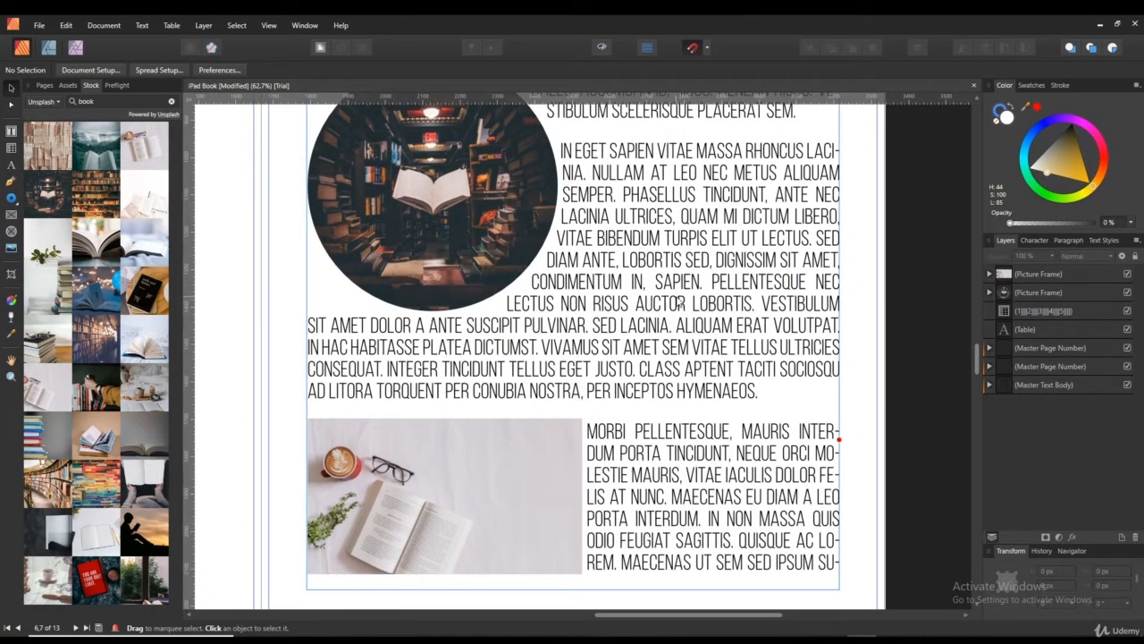
pyautogui.scroll(-2, 629, 315)
pyautogui.hscroll(-1, 629, 316)
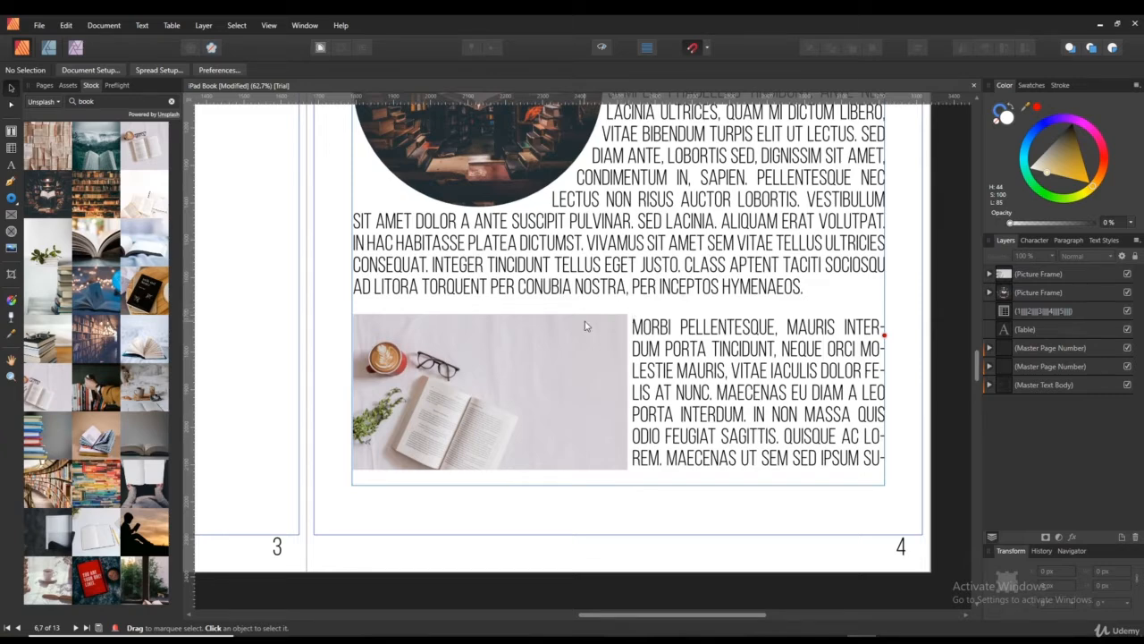
# Select the coffee-and-book picture on page 4 and display the layer effects settings
pyautogui.click(555, 356)
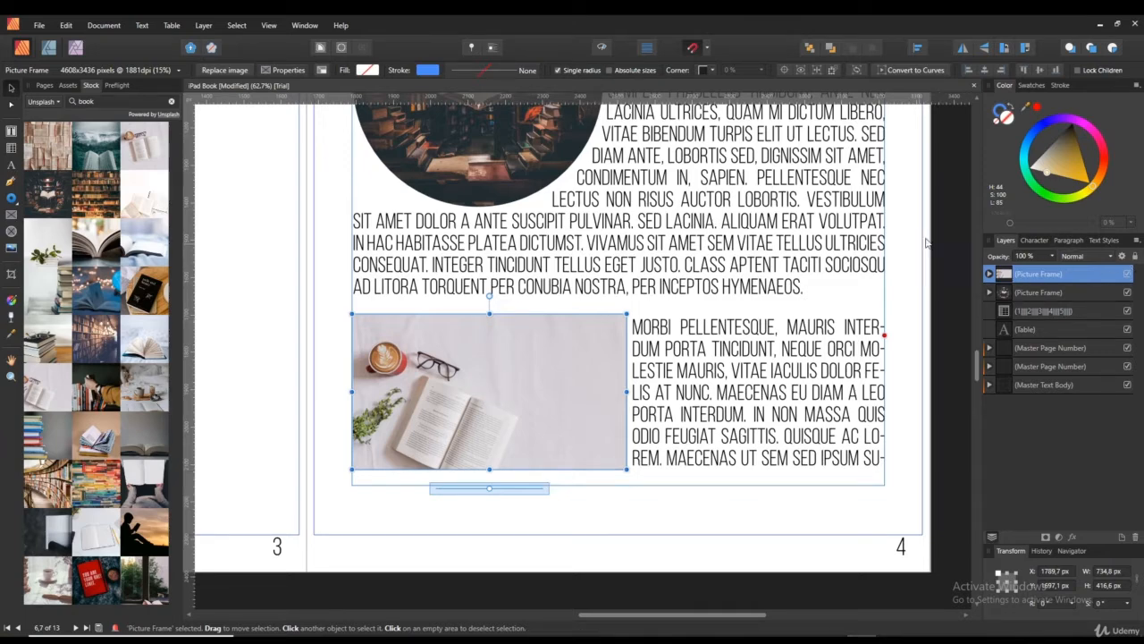
pyautogui.click(270, 27)
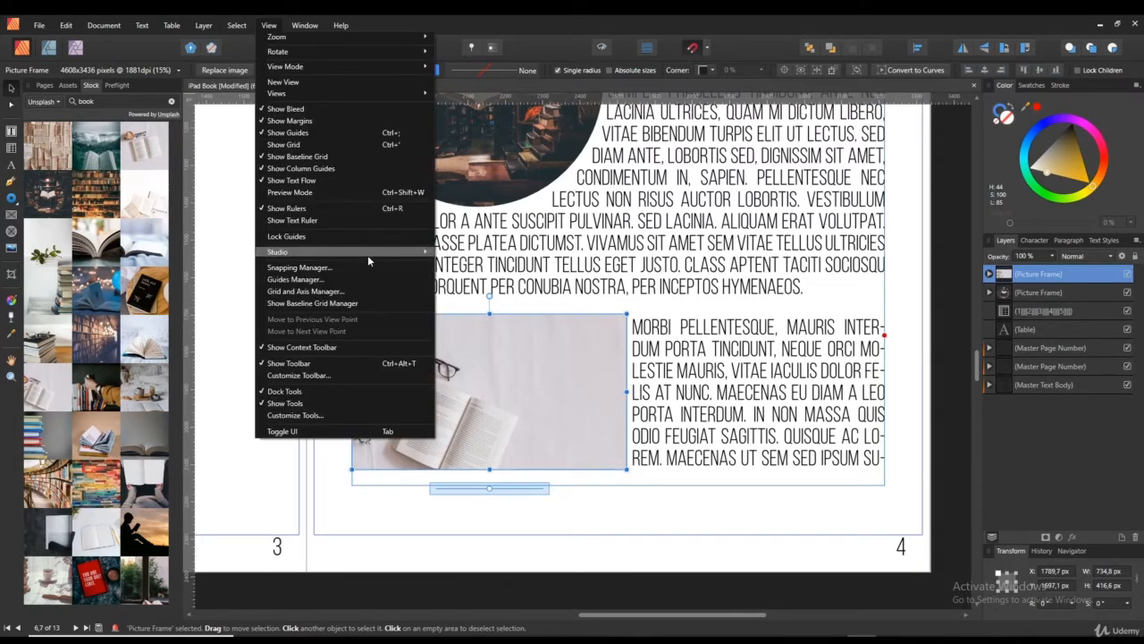
pyautogui.moveTo(368, 255)
pyautogui.click(457, 306)
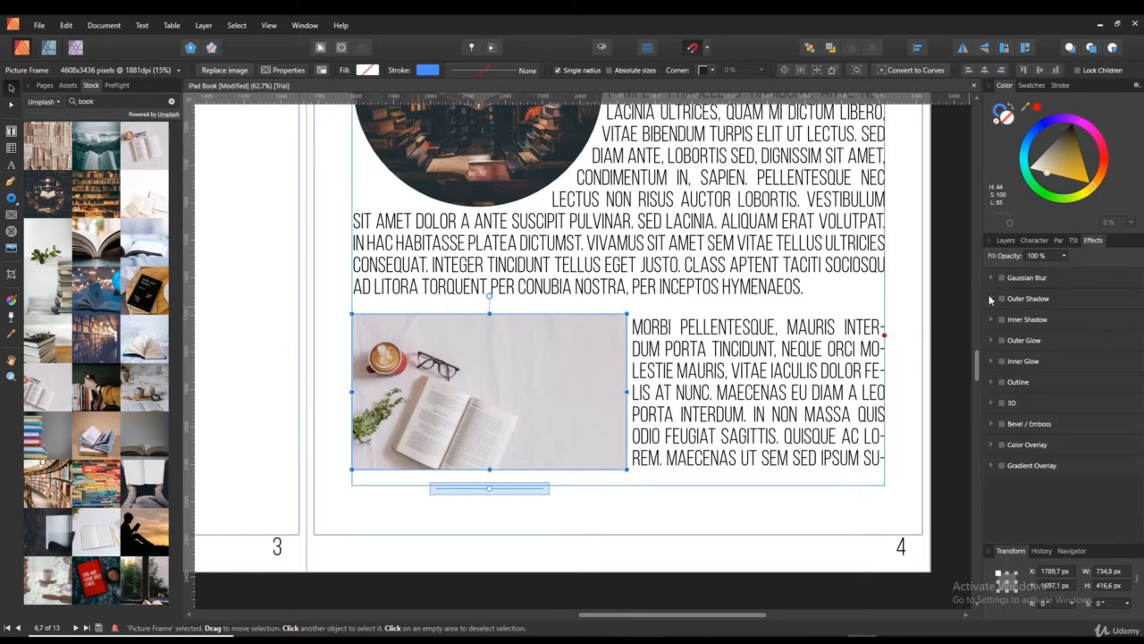
# Apply an Outer Shadow to the coffee-and-book picture with a 10.3 px radius and 100 px offset
pyautogui.click(993, 299)
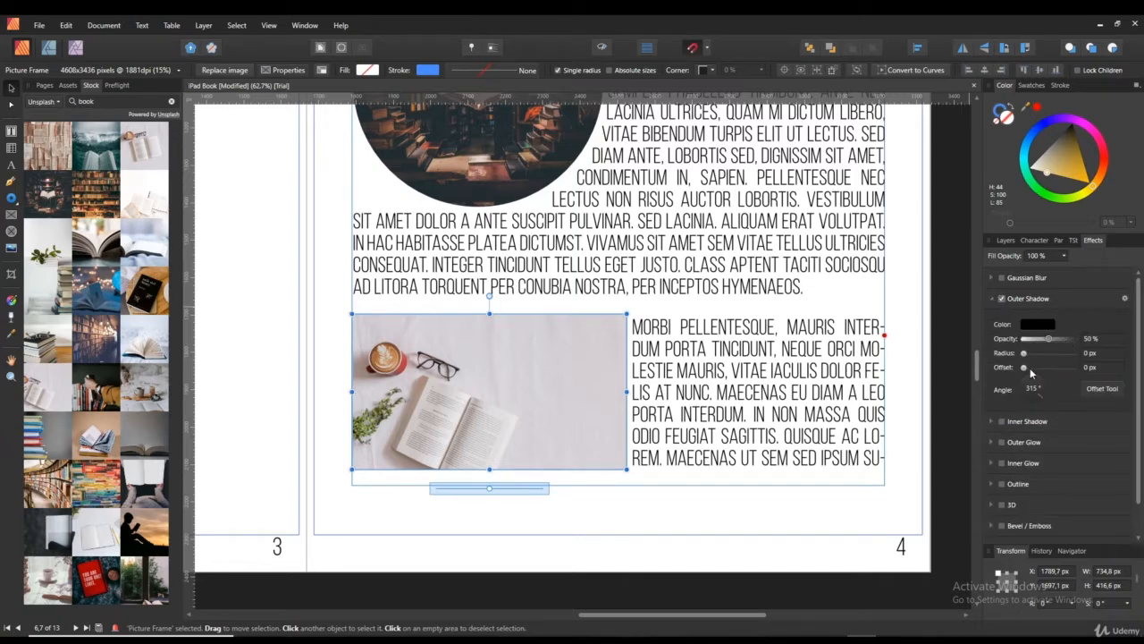
pyautogui.moveTo(1023, 353); pyautogui.dragTo(1050, 368)
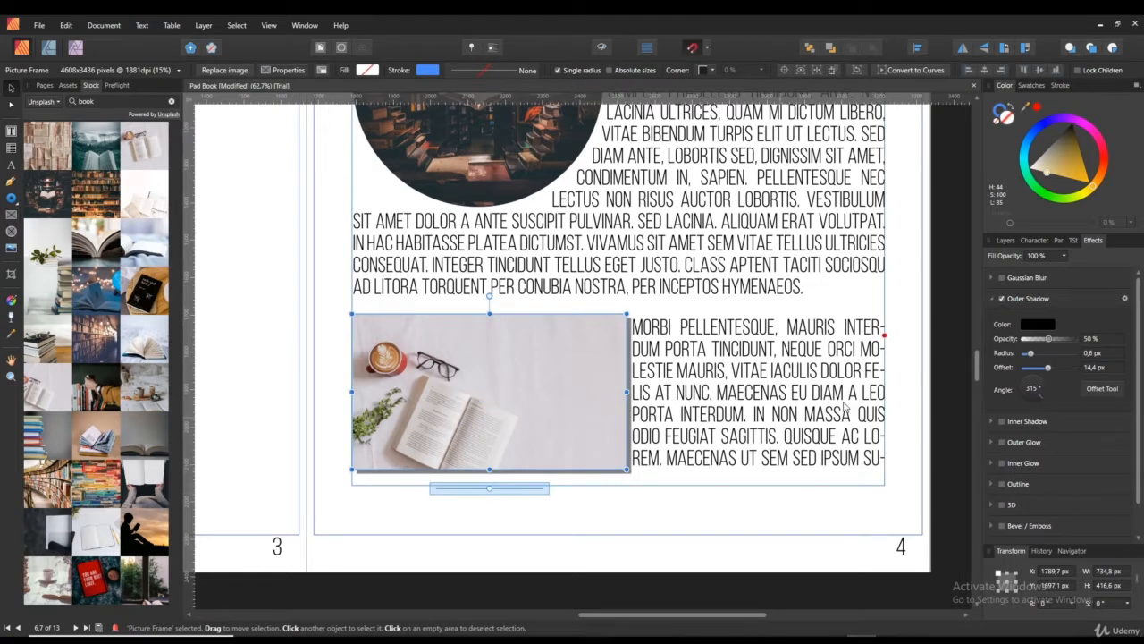
pyautogui.moveTo(1032, 355); pyautogui.dragTo(1087, 370)
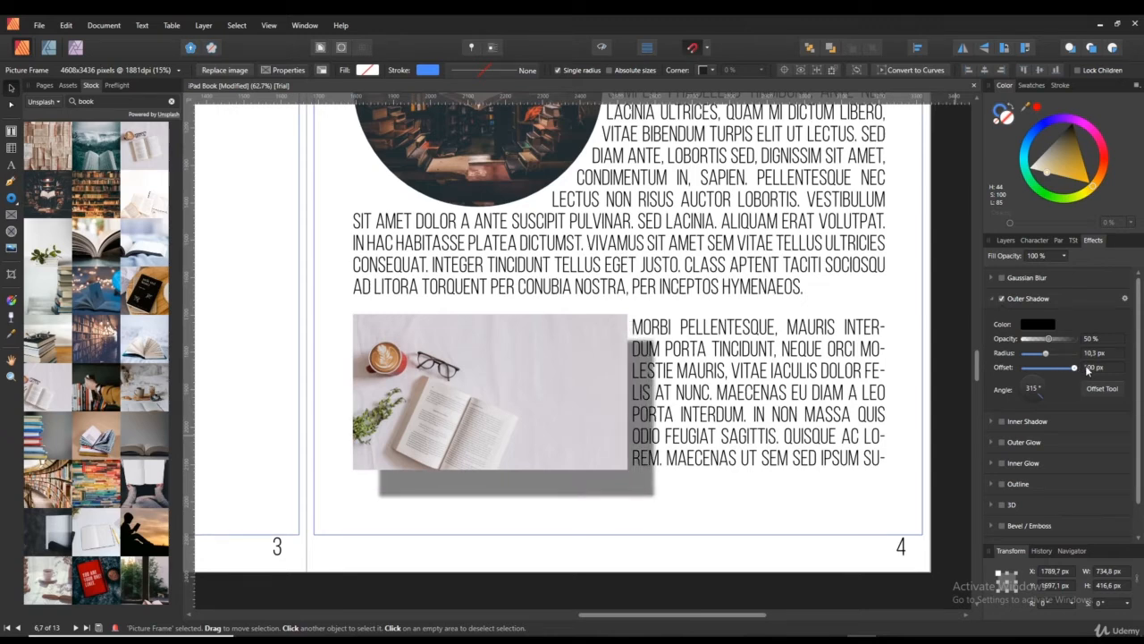
# Set the picture's outer shadow angle to 225° and its offset to 63.8 px, leaving nothing selected
pyautogui.moveTo(1113, 371); pyautogui.dragTo(1113, 371)
pyautogui.moveTo(1039, 396); pyautogui.dragTo(1025, 399)
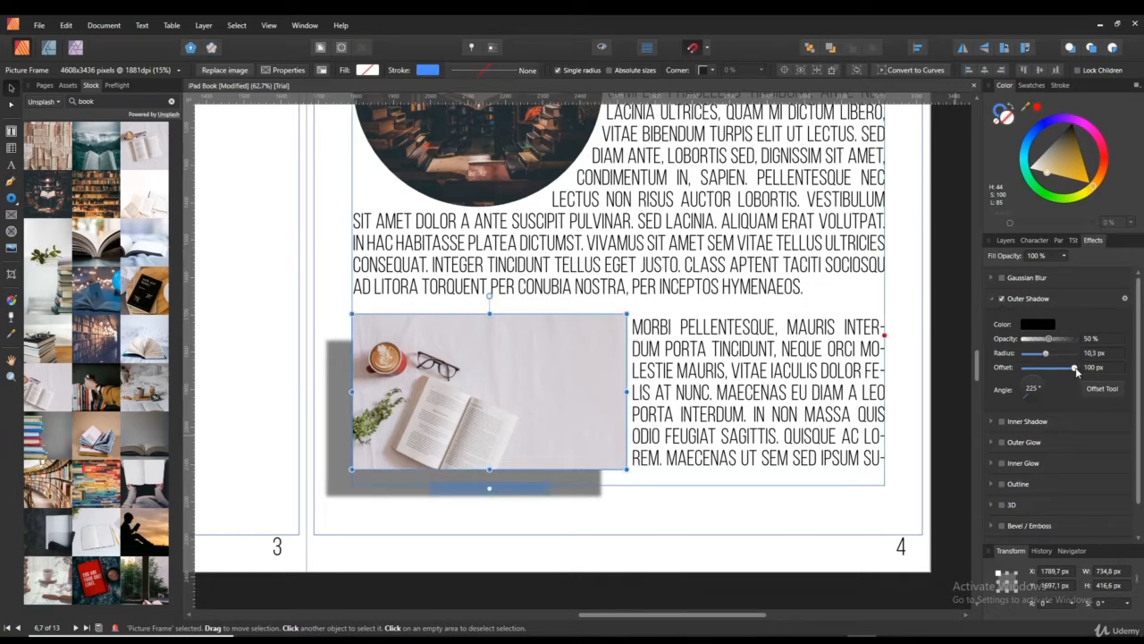
pyautogui.moveTo(1074, 372); pyautogui.dragTo(1068, 376)
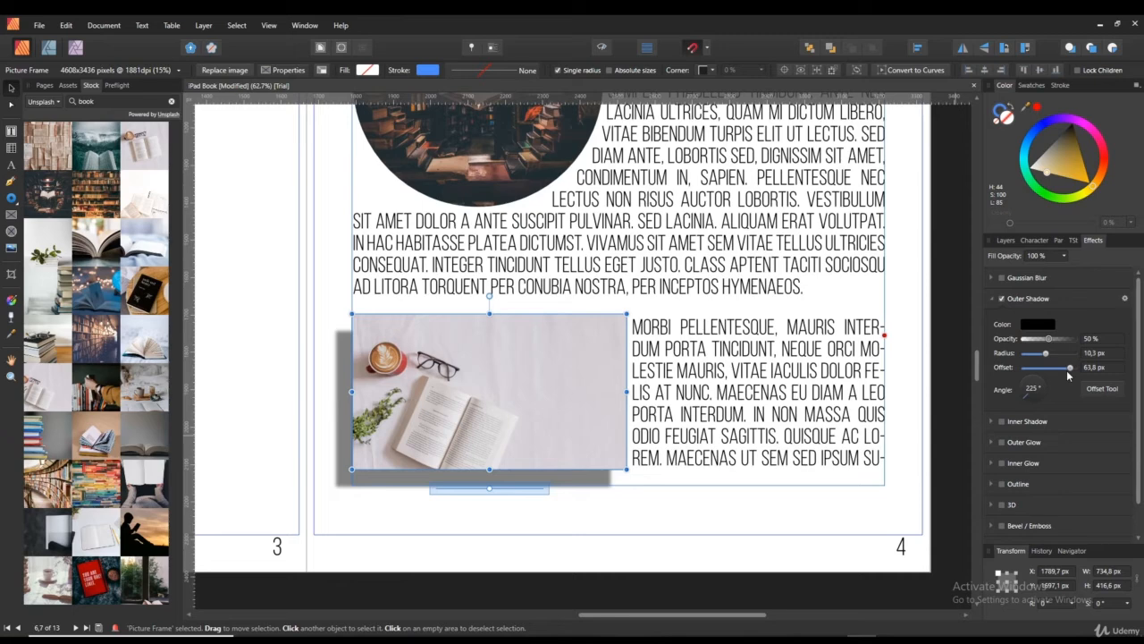
pyautogui.click(703, 529)
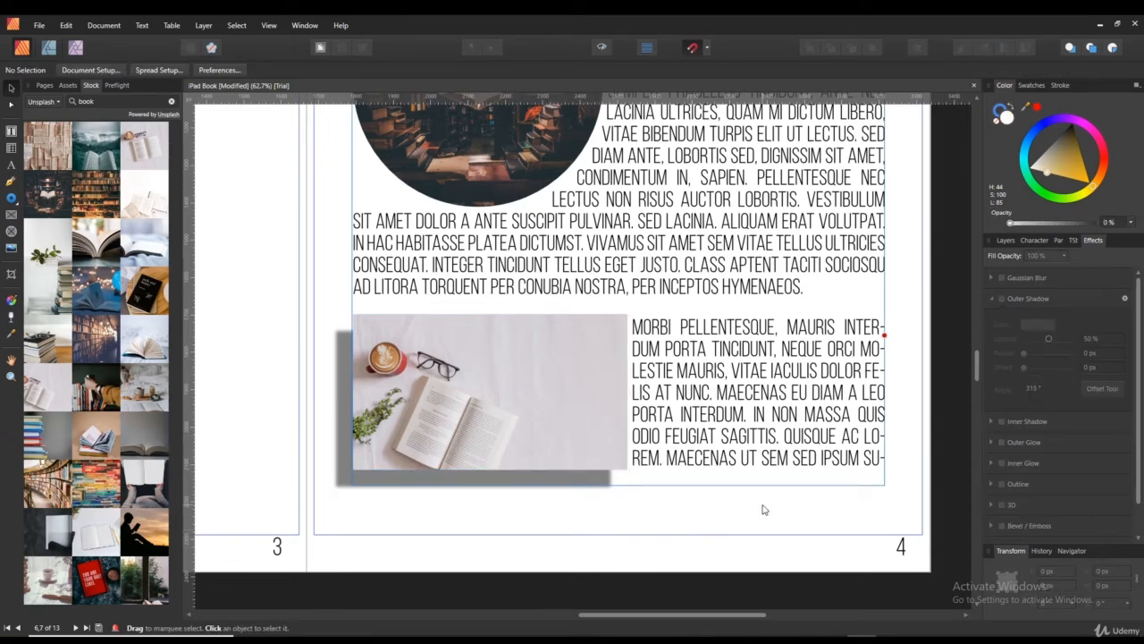
# Check the effects settings with the text frame, the picture and nothing selected, and view the picture's layer
pyautogui.moveTo(821, 372); pyautogui.dragTo(833, 433)
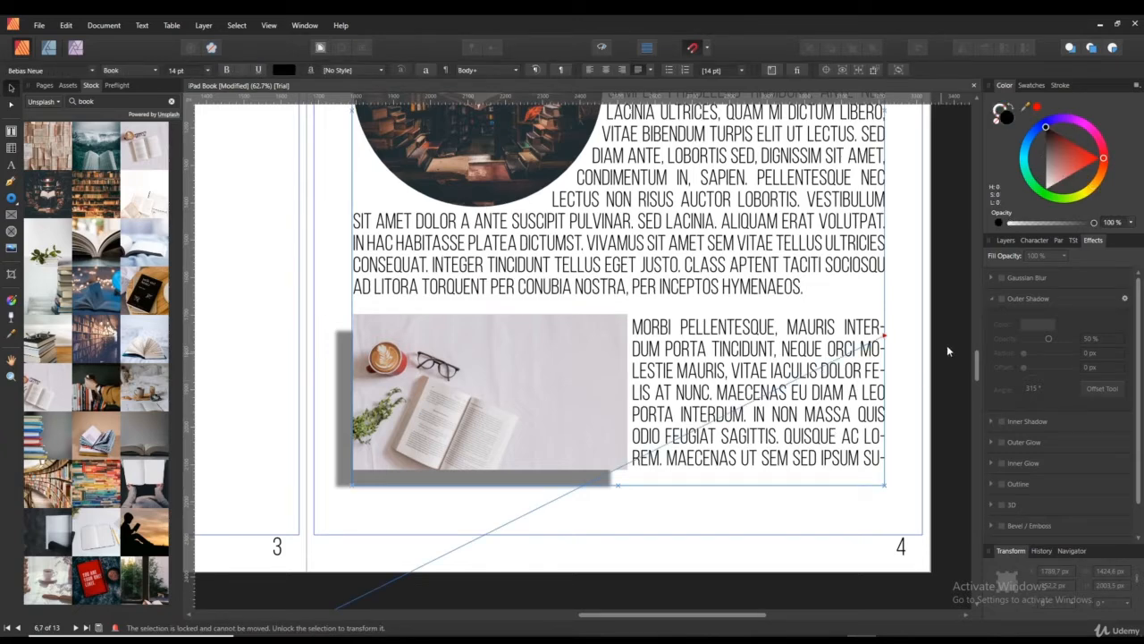
pyautogui.click(703, 526)
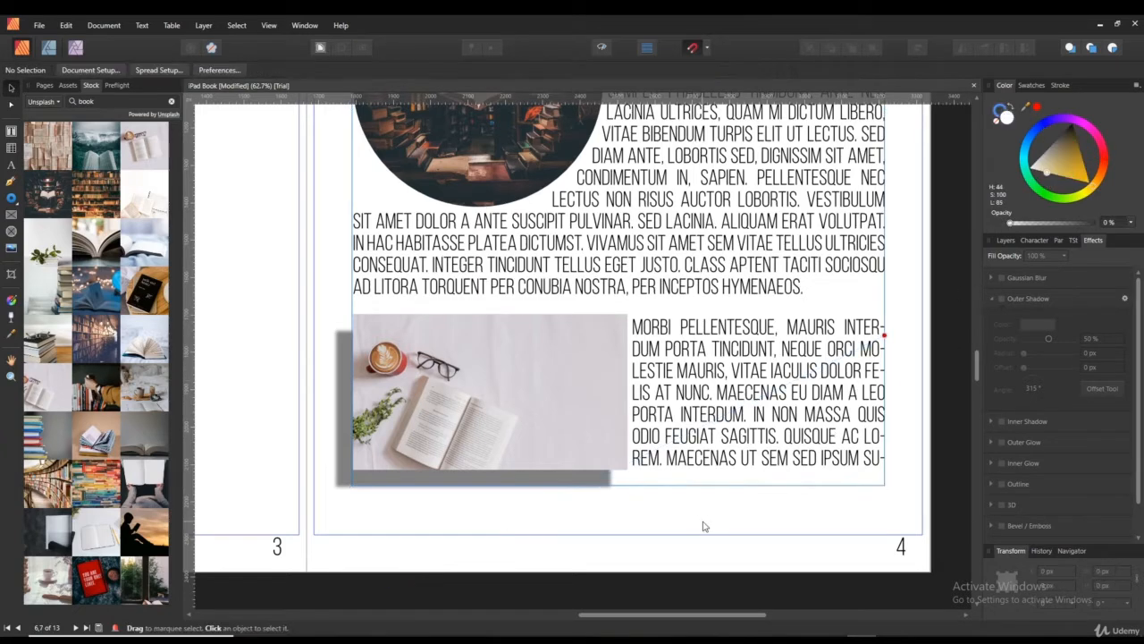
pyautogui.click(525, 403)
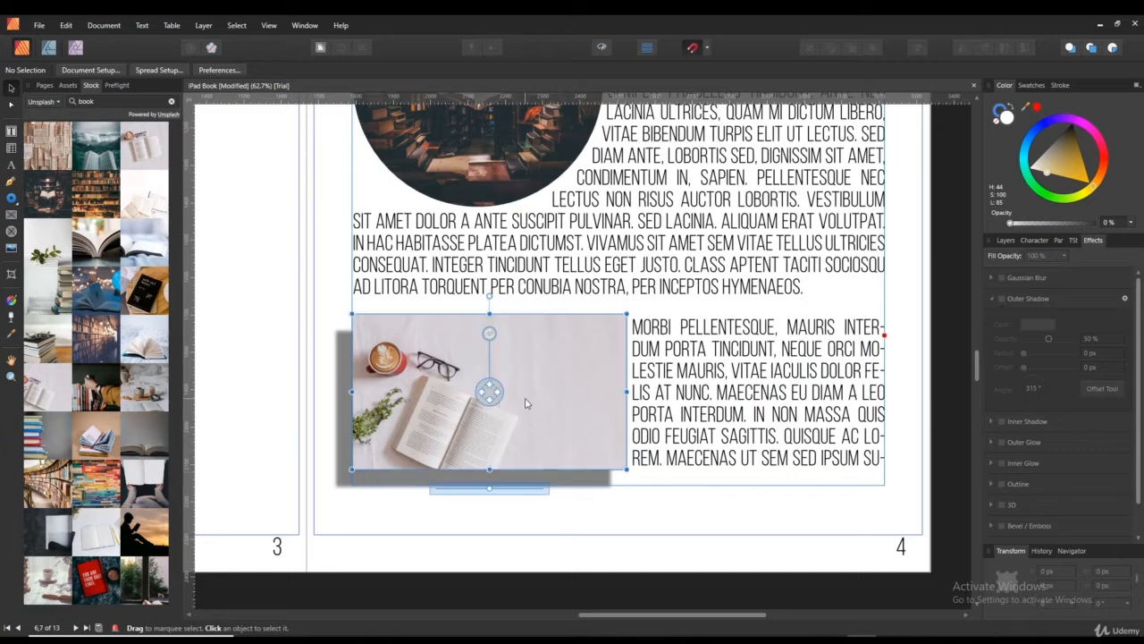
pyautogui.click(1005, 241)
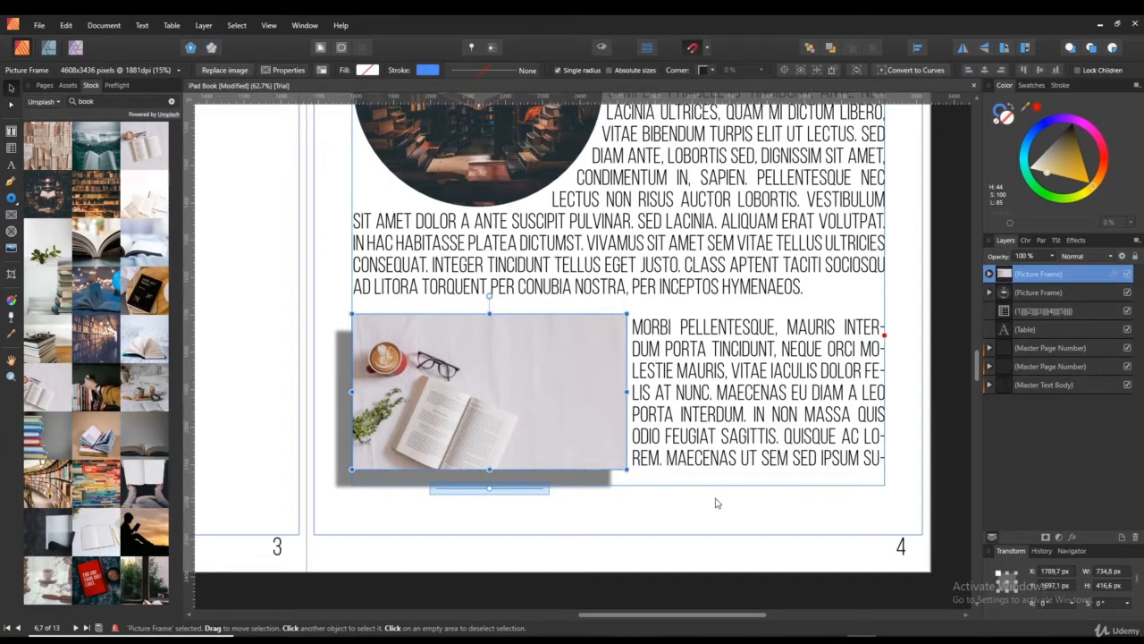
pyautogui.click(1075, 241)
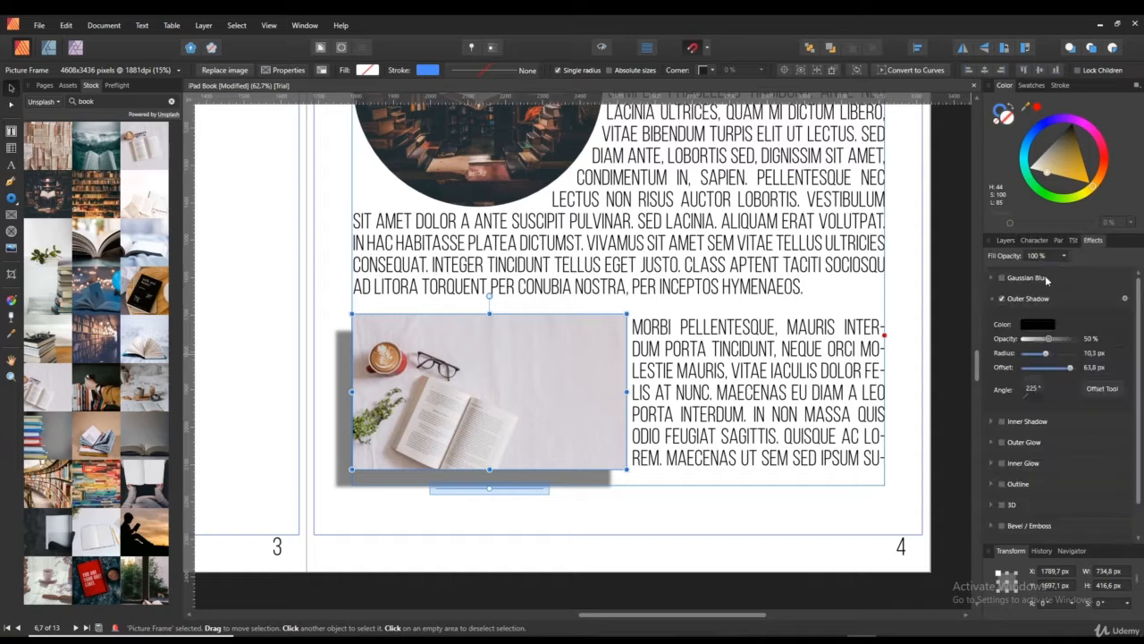
pyautogui.click(762, 510)
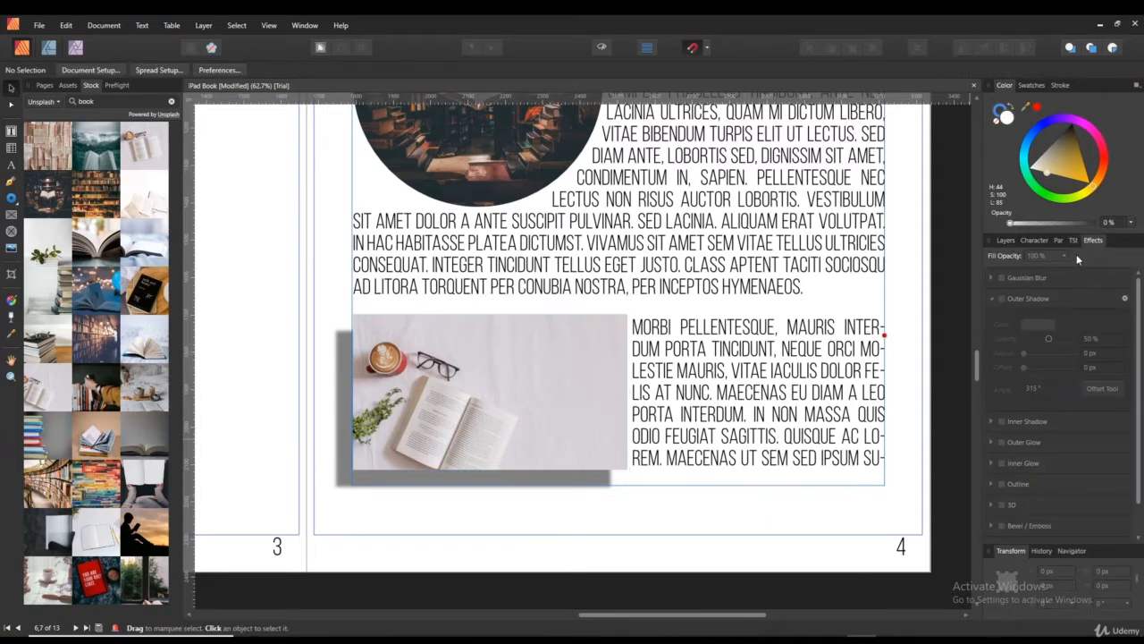
# Turn off the Outer Shadow on the coffee-and-book picture
pyautogui.click(590, 391)
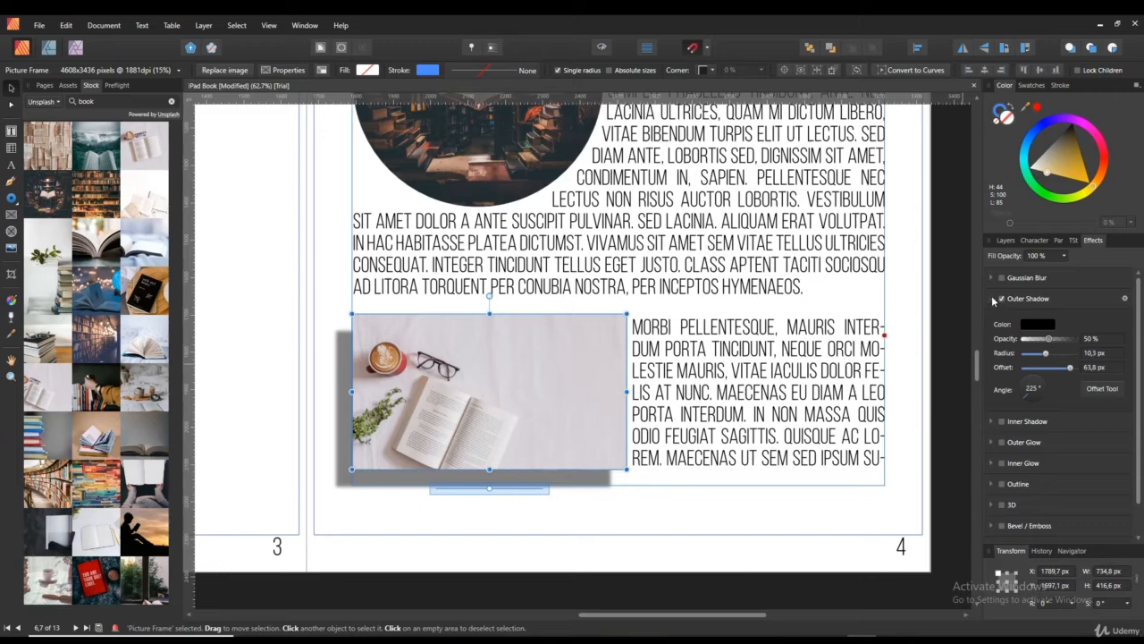
pyautogui.click(992, 299)
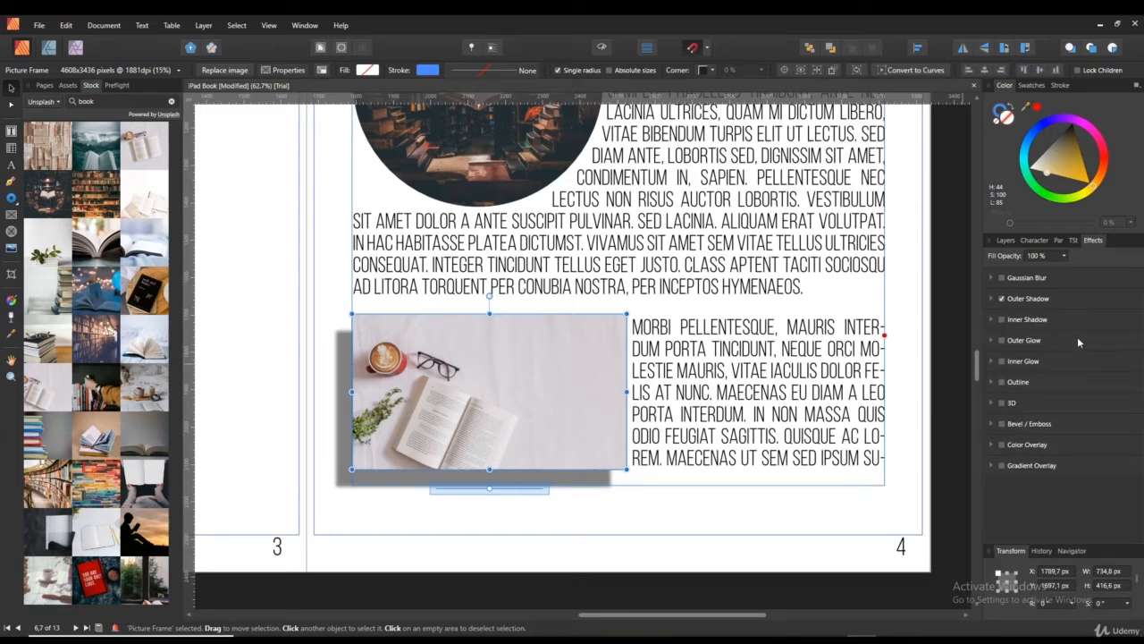
pyautogui.click(1002, 298)
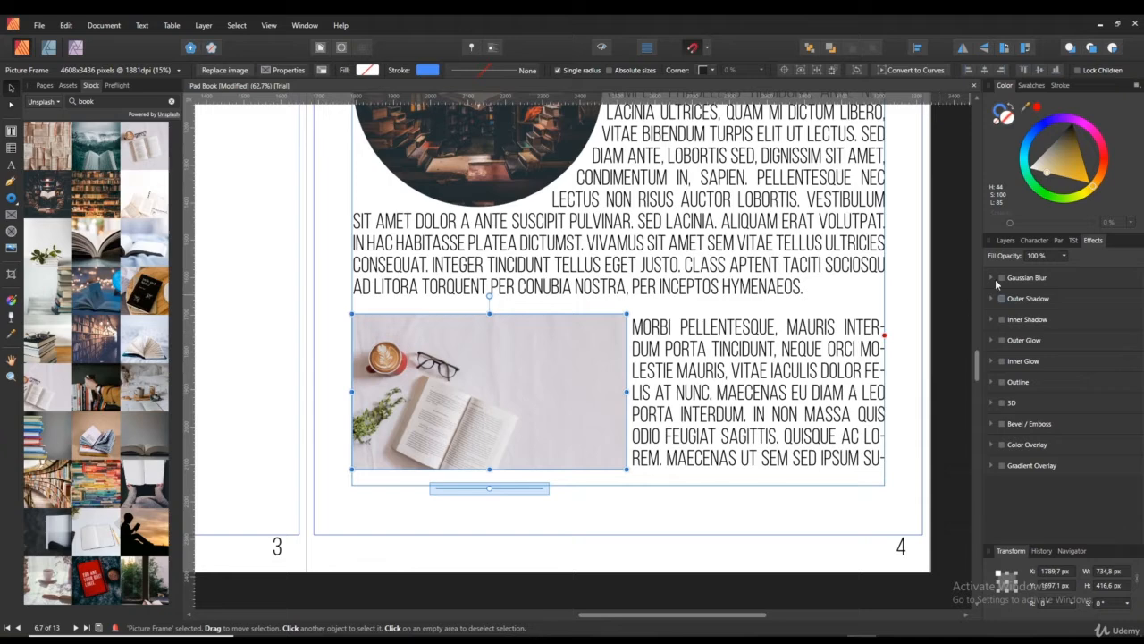
# Try Gaussian Blur and Outer Shadow on the picture, switching each one off again
pyautogui.click(1000, 278)
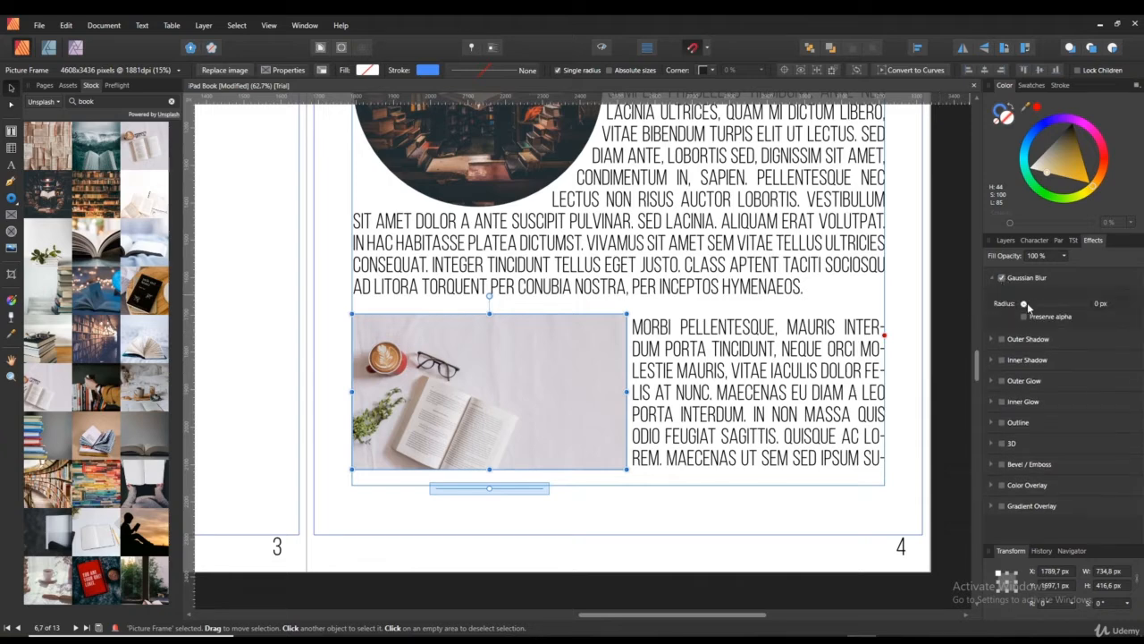
pyautogui.moveTo(1027, 302)
pyautogui.mouseDown()
pyautogui.moveTo(1048, 305)
pyautogui.moveTo(1027, 304)
pyautogui.mouseUp()
pyautogui.click(999, 278)
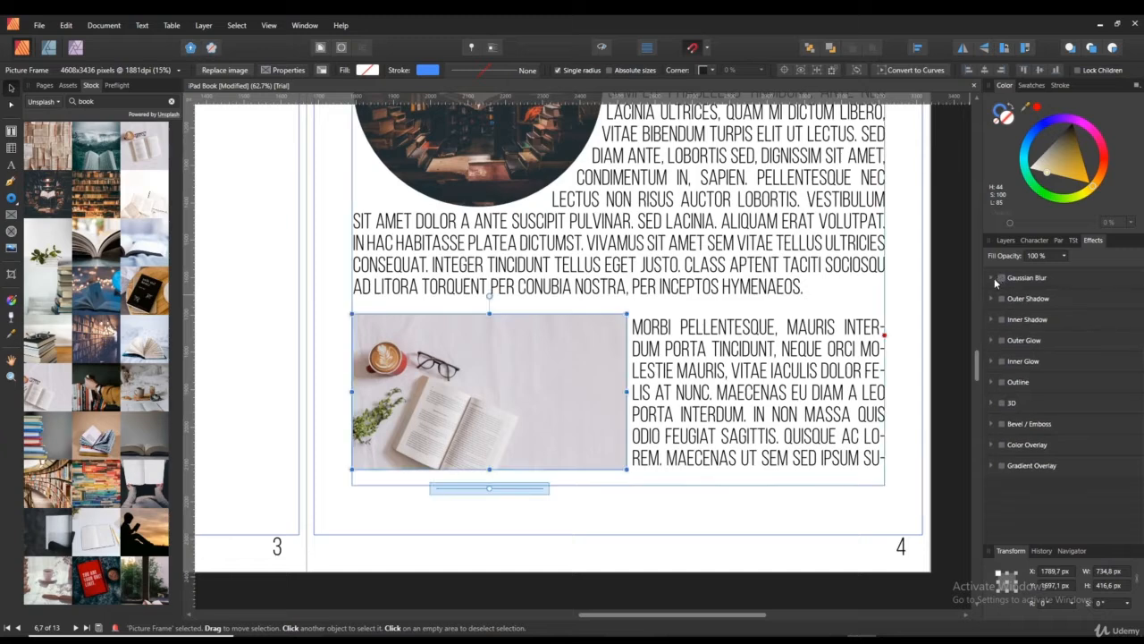
pyautogui.click(998, 299)
pyautogui.click(999, 298)
# Try an Inner Shadow with 100% opacity and a 40.3 px radius on the picture and switch it off
pyautogui.click(1002, 319)
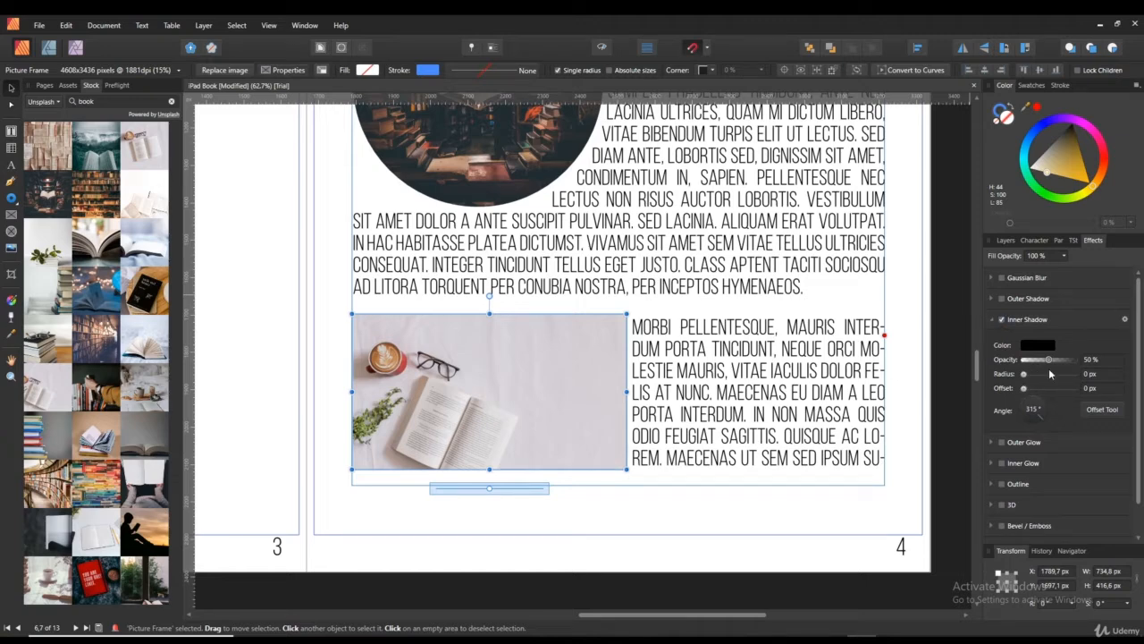
pyautogui.moveTo(1026, 374); pyautogui.dragTo(1064, 377)
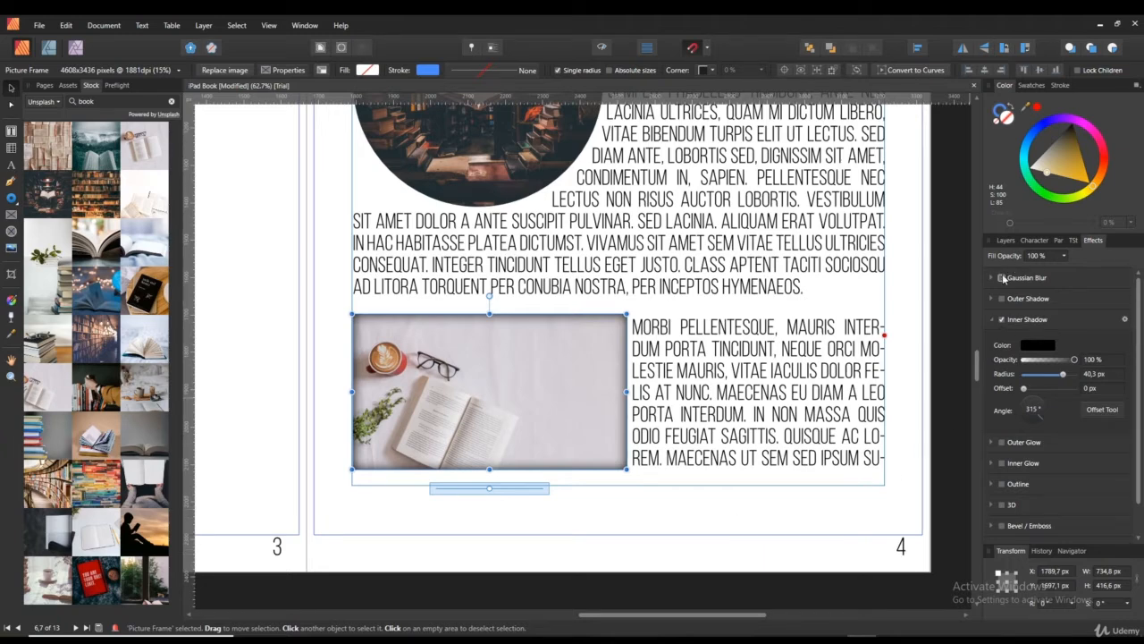
pyautogui.click(1001, 320)
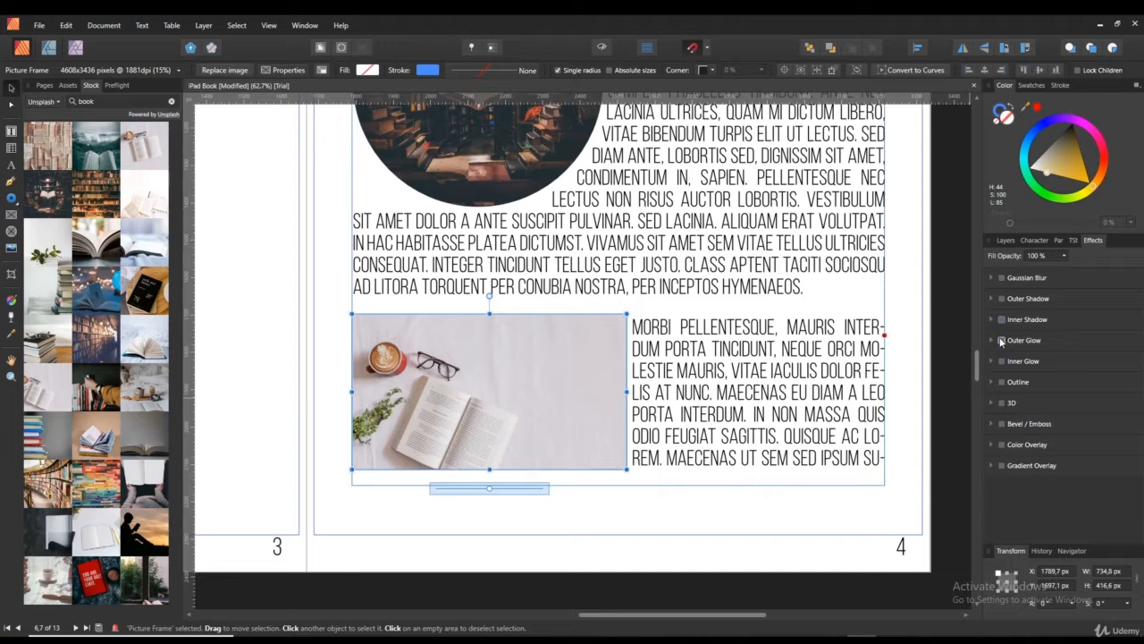
# Apply a red Outer Glow with a 25.8 px radius to the coffee-and-book picture
pyautogui.click(1002, 341)
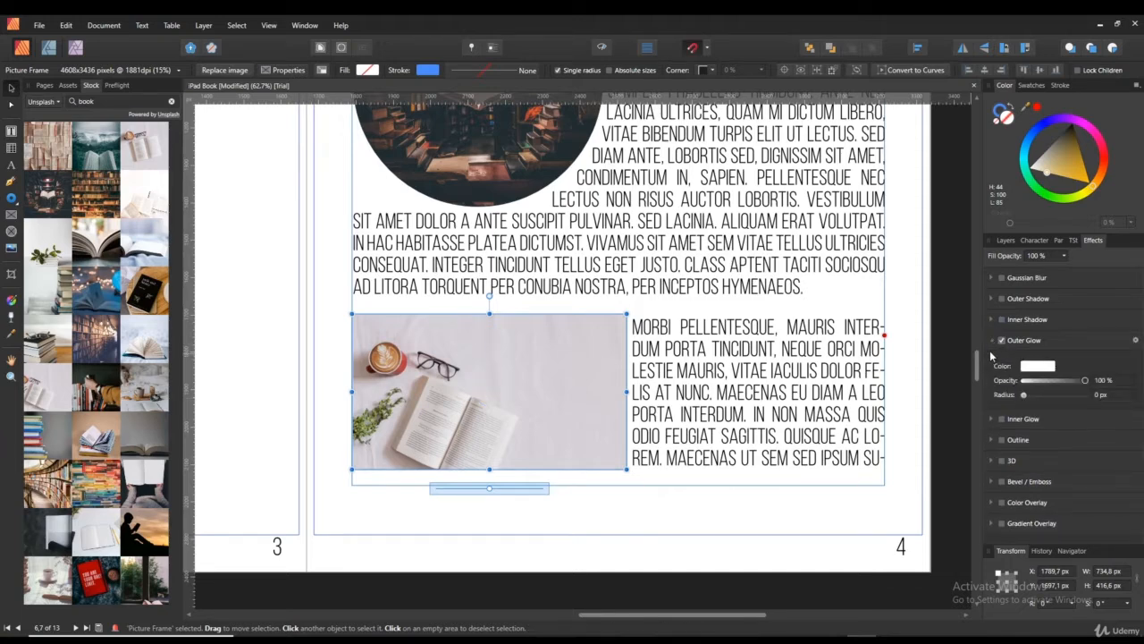
pyautogui.moveTo(1024, 396); pyautogui.dragTo(1061, 395)
pyautogui.click(1039, 367)
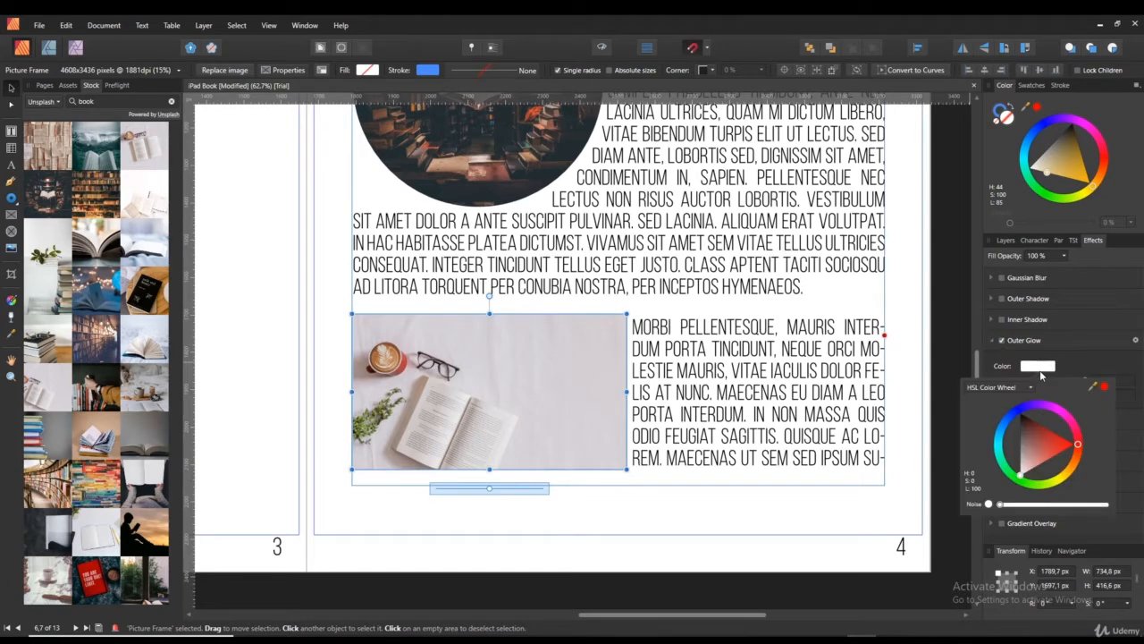
pyautogui.click(1073, 444)
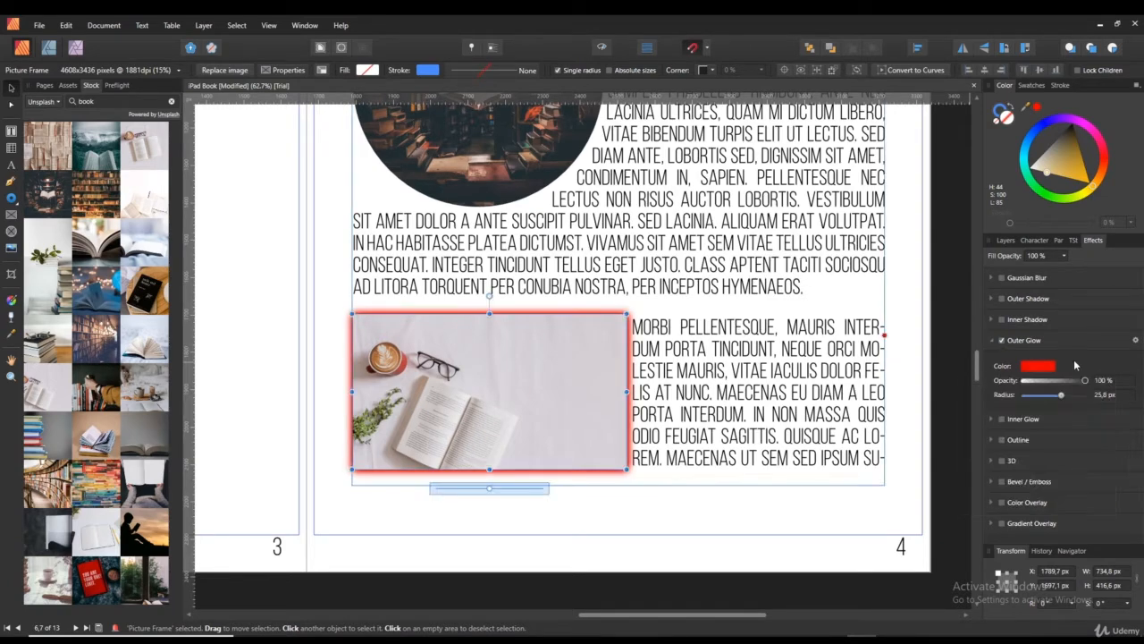
# Try an outer glow radius of 1000 px, undo the radius change and switch the Outer Glow off
pyautogui.moveTo(1061, 395); pyautogui.dragTo(1100, 395)
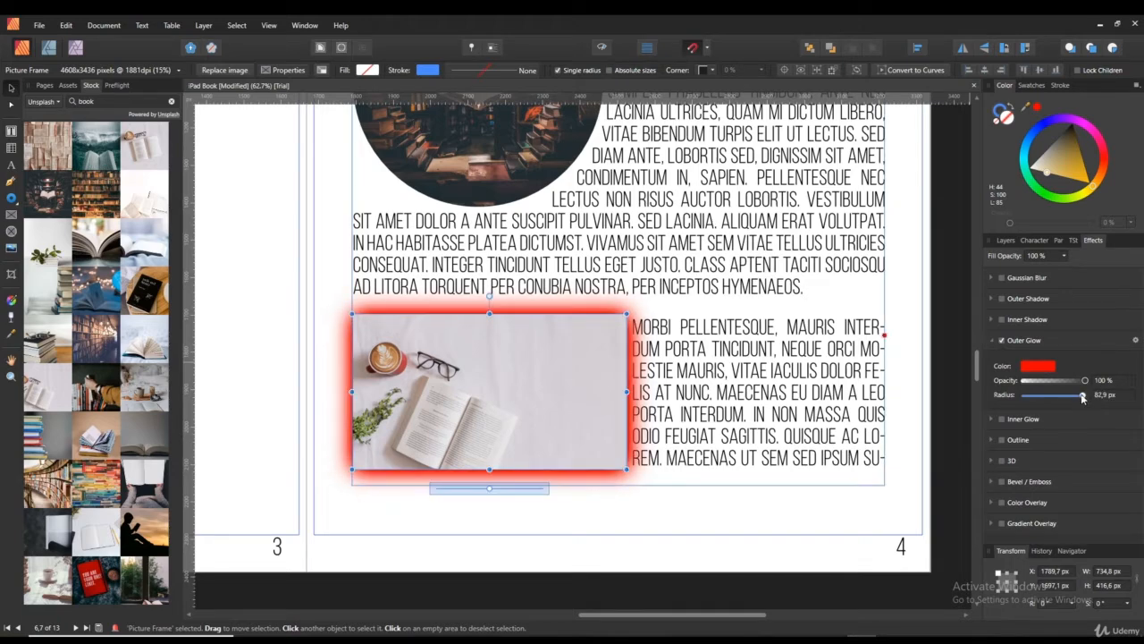
pyautogui.click(1102, 395)
pyautogui.click(1105, 399)
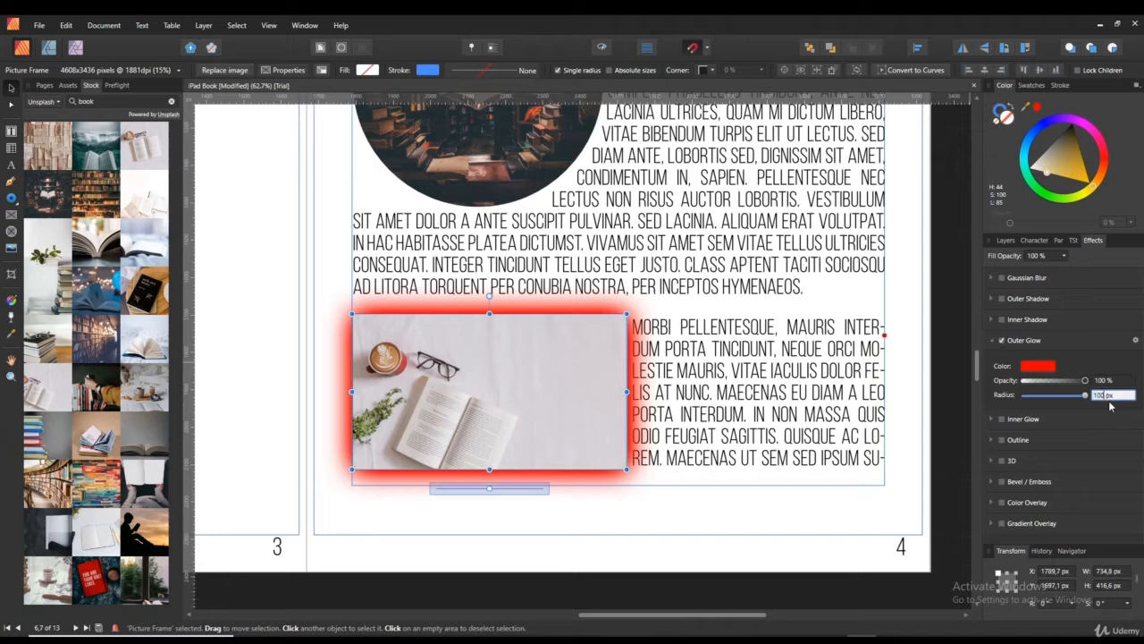
pyautogui.press('Return')
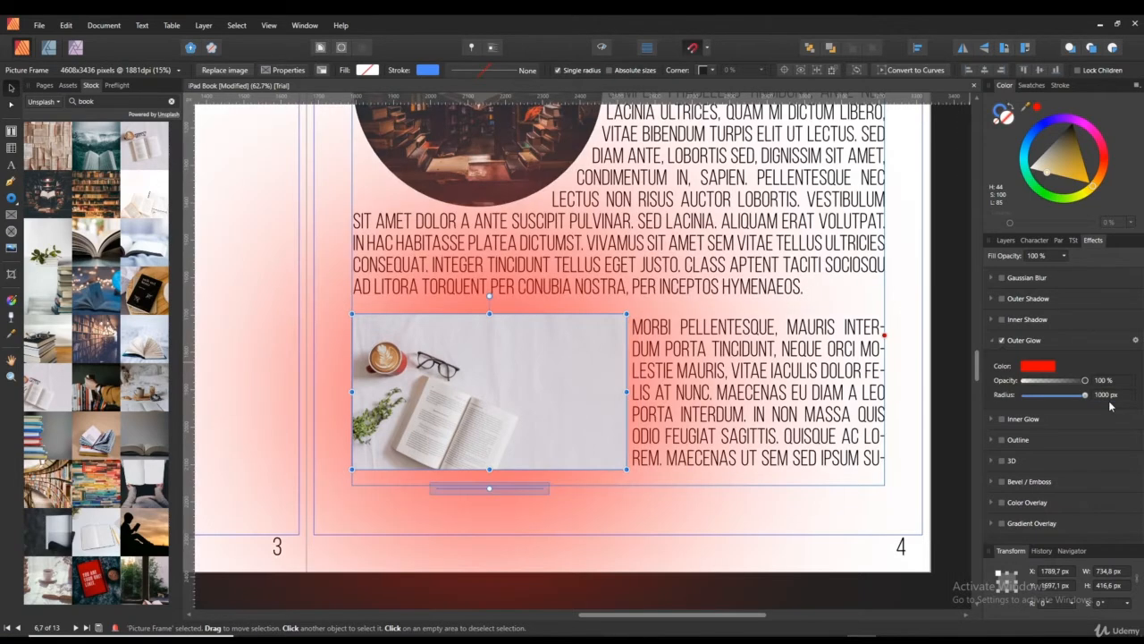
pyautogui.hotkey('ctrl', 'z')
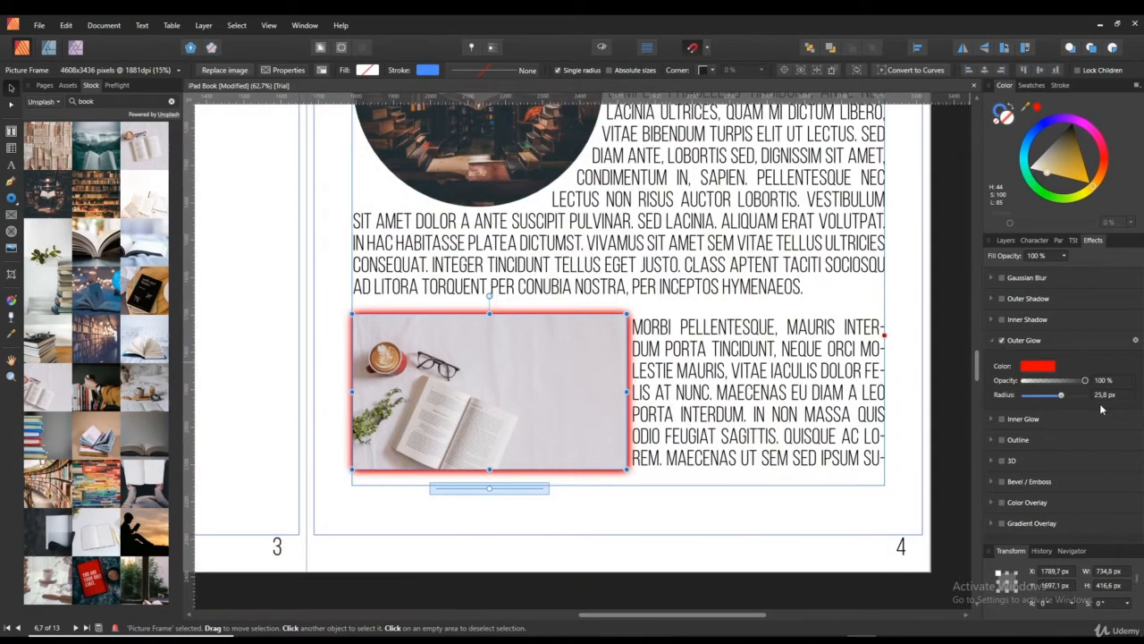
pyautogui.click(1002, 340)
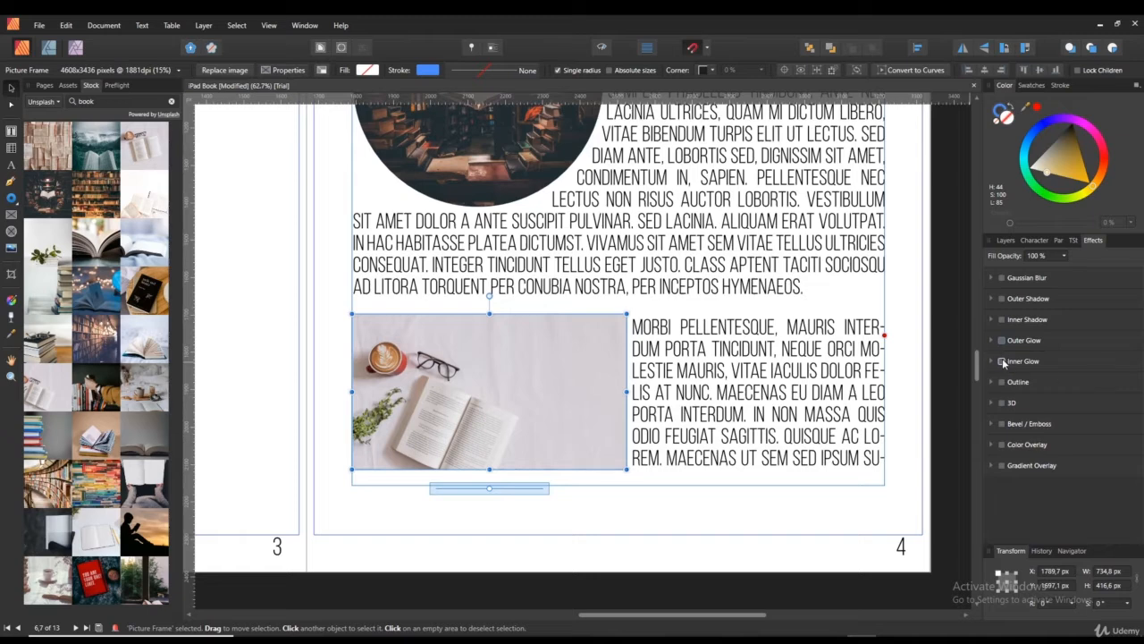
# Try a red Inner Glow with a 100 px radius on the coffee-and-book picture
pyautogui.click(1001, 361)
pyautogui.moveTo(1026, 414); pyautogui.dragTo(1094, 417)
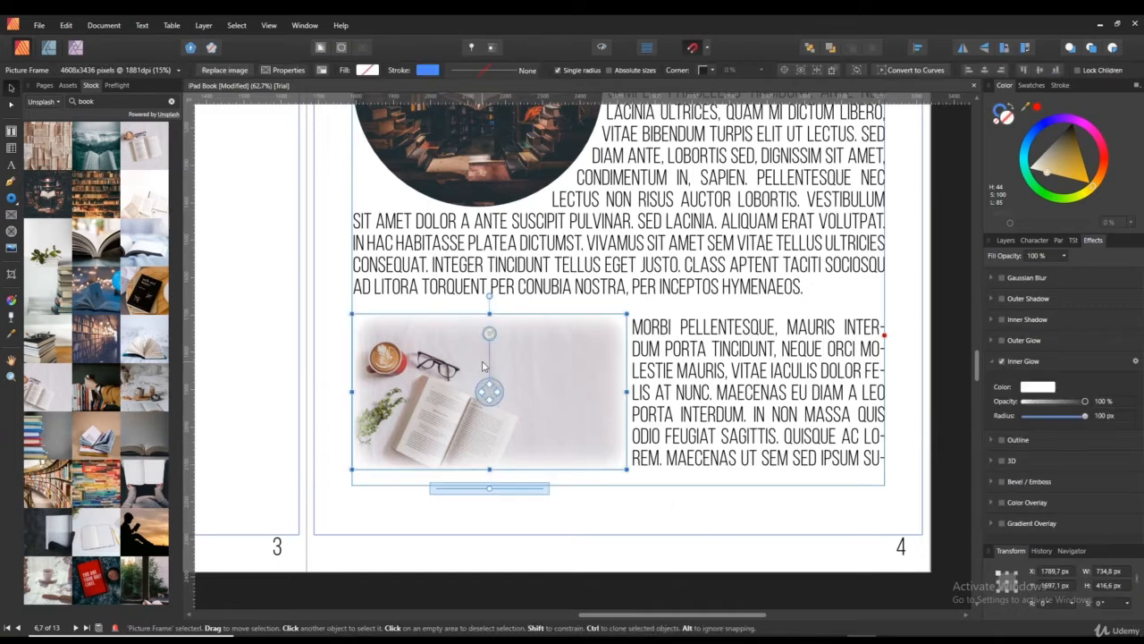
pyautogui.click(1038, 386)
pyautogui.click(1070, 462)
pyautogui.moveTo(1070, 460); pyautogui.dragTo(1080, 465)
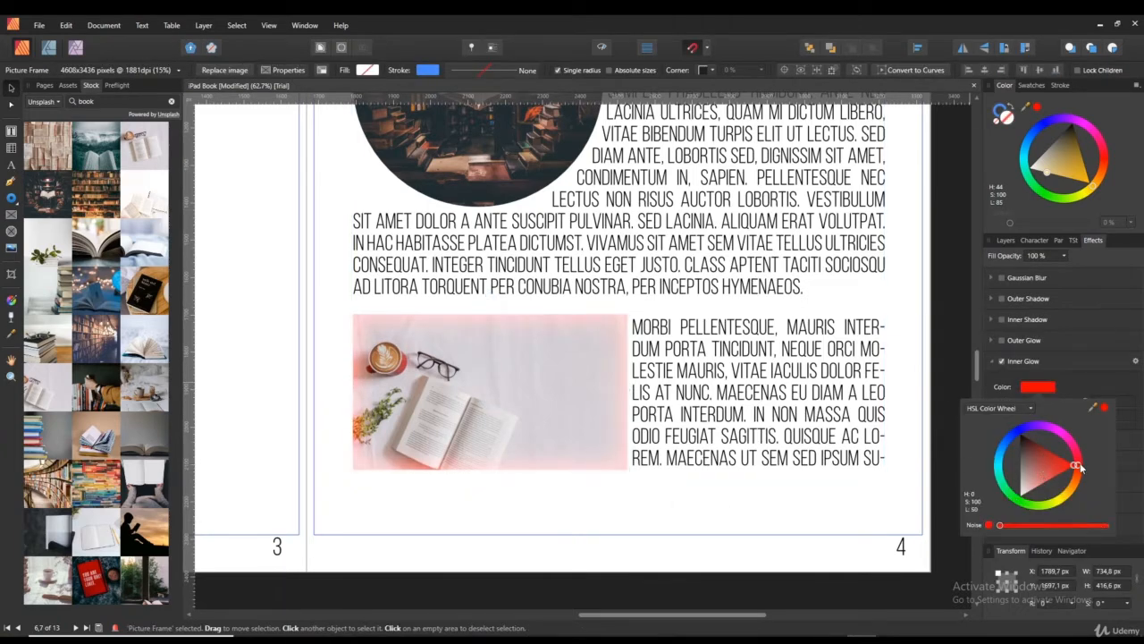
pyautogui.click(784, 510)
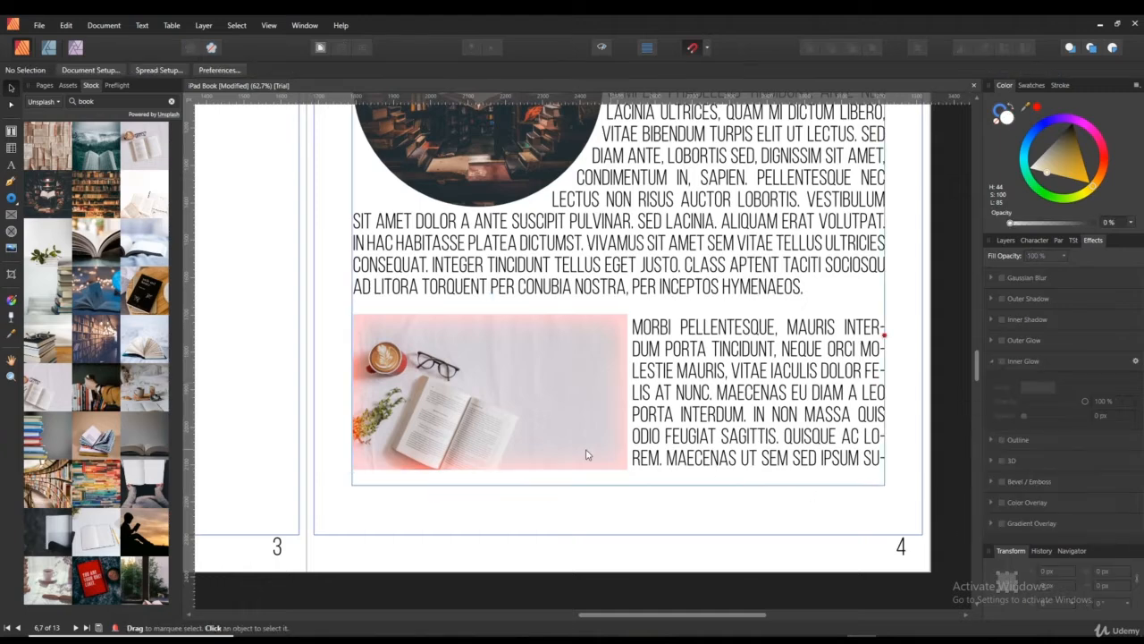
pyautogui.click(521, 380)
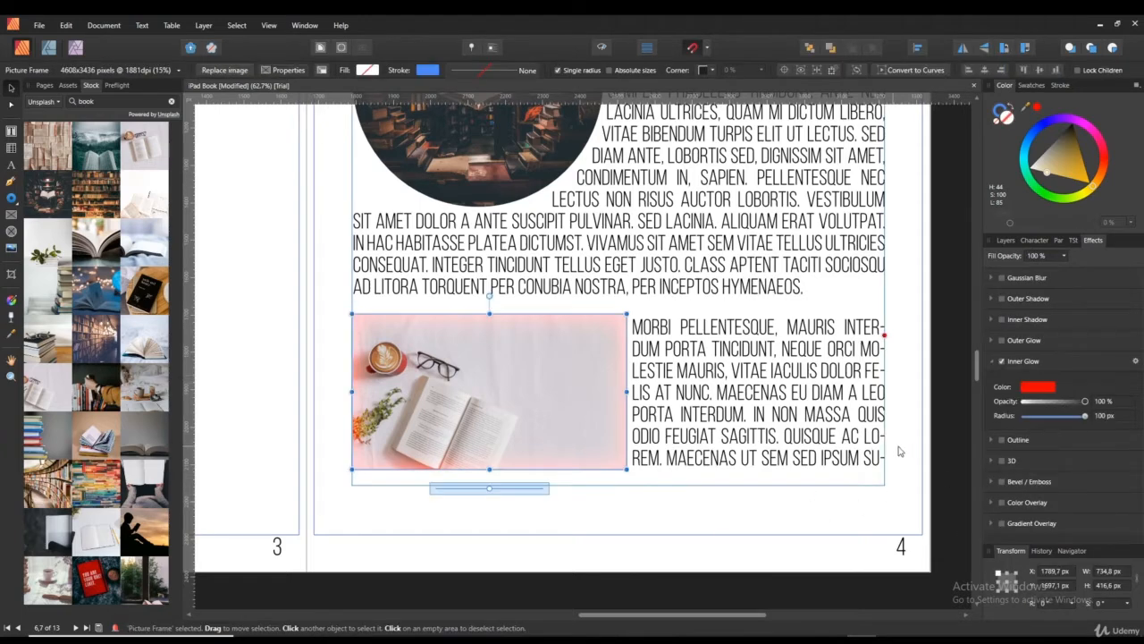
# Try an inner glow radius of 500 px on the picture and switch the Inner Glow off
pyautogui.click(1105, 416)
pyautogui.write('500')
pyautogui.press('Return')
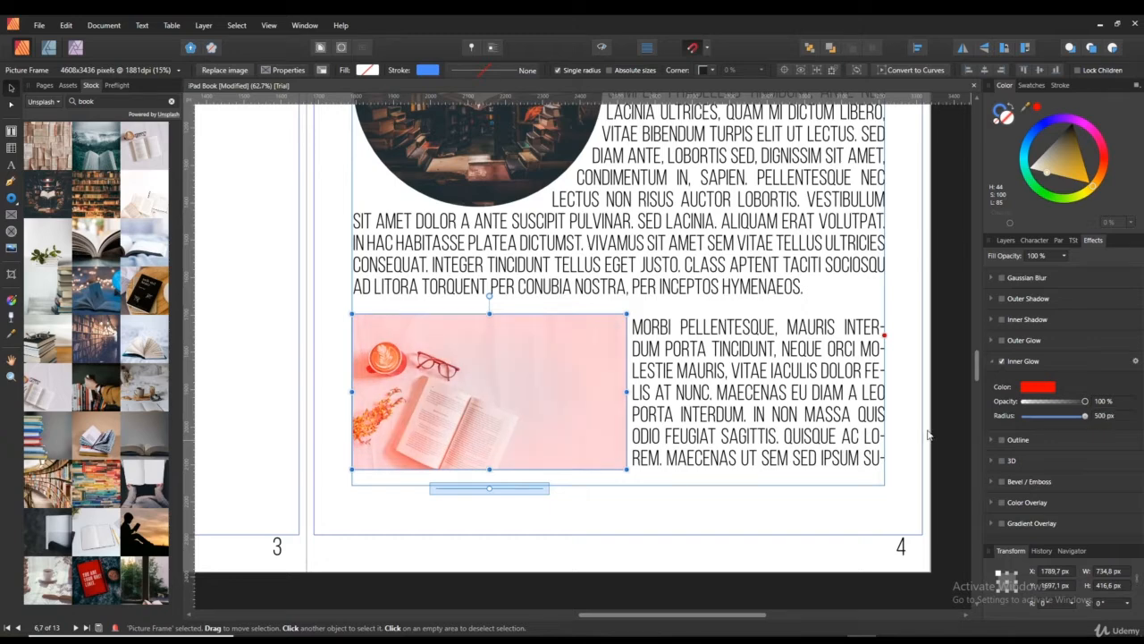
pyautogui.click(1002, 361)
# Try a black Outline with a 6.4 px radius on the picture, reset the radius to 0 px and switch it off
pyautogui.click(994, 383)
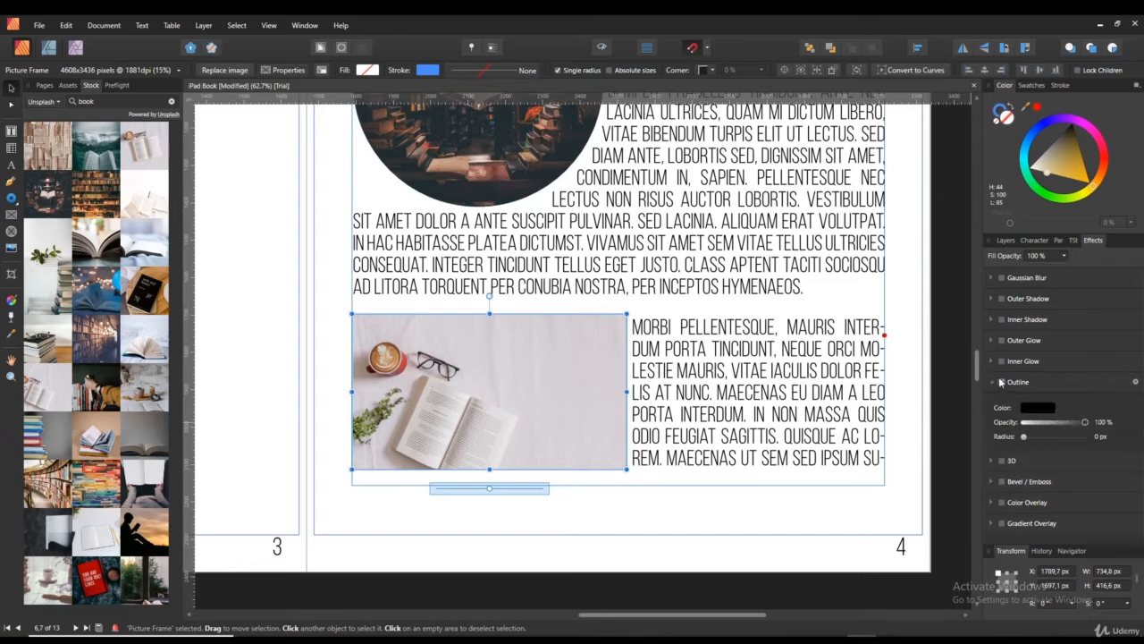
pyautogui.click(1001, 382)
pyautogui.moveTo(1025, 436); pyautogui.dragTo(1045, 436)
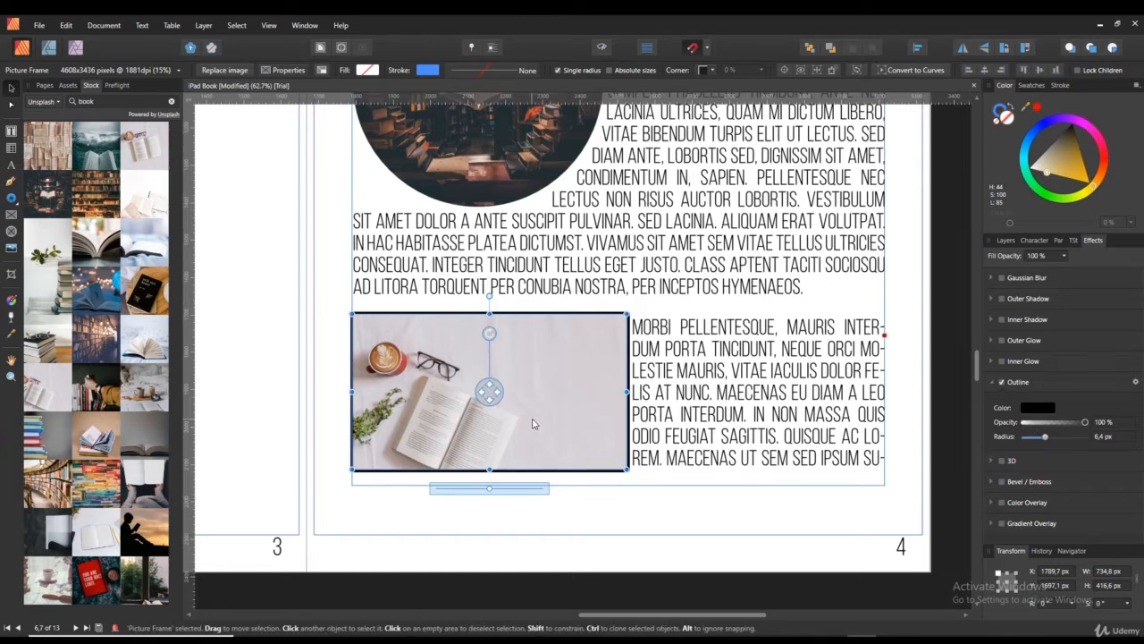
pyautogui.press('alt')
pyautogui.moveTo(1017, 420); pyautogui.dragTo(1012, 416)
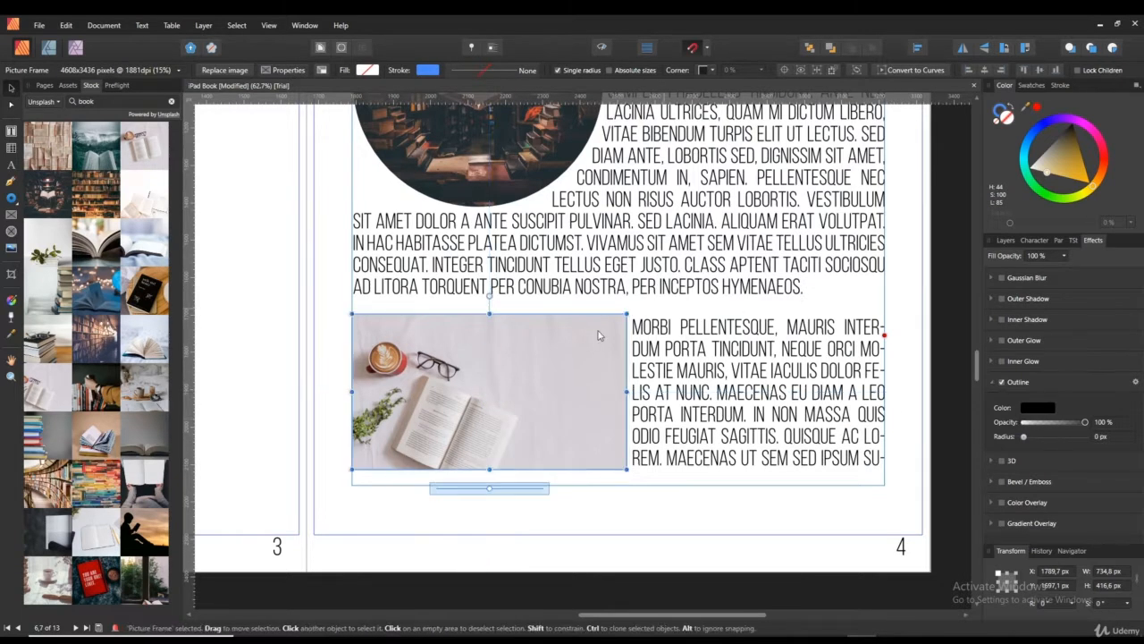
pyautogui.click(992, 381)
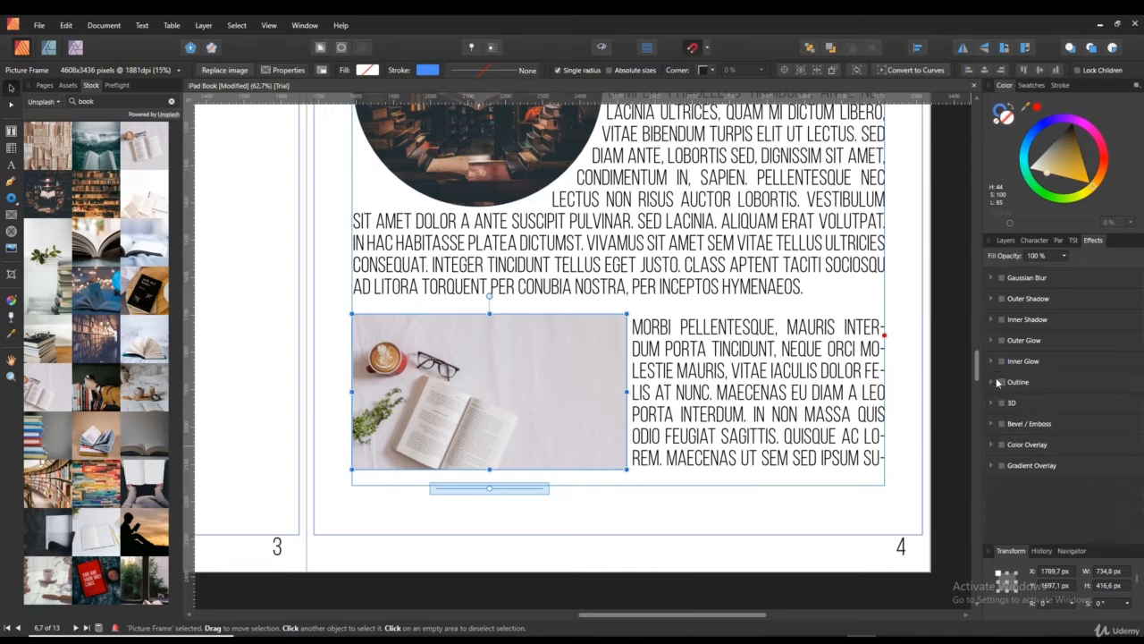
# Examine the Outline's detailed layer effect settings, including its alignment choices, and the settings of several other effects
pyautogui.click(992, 381)
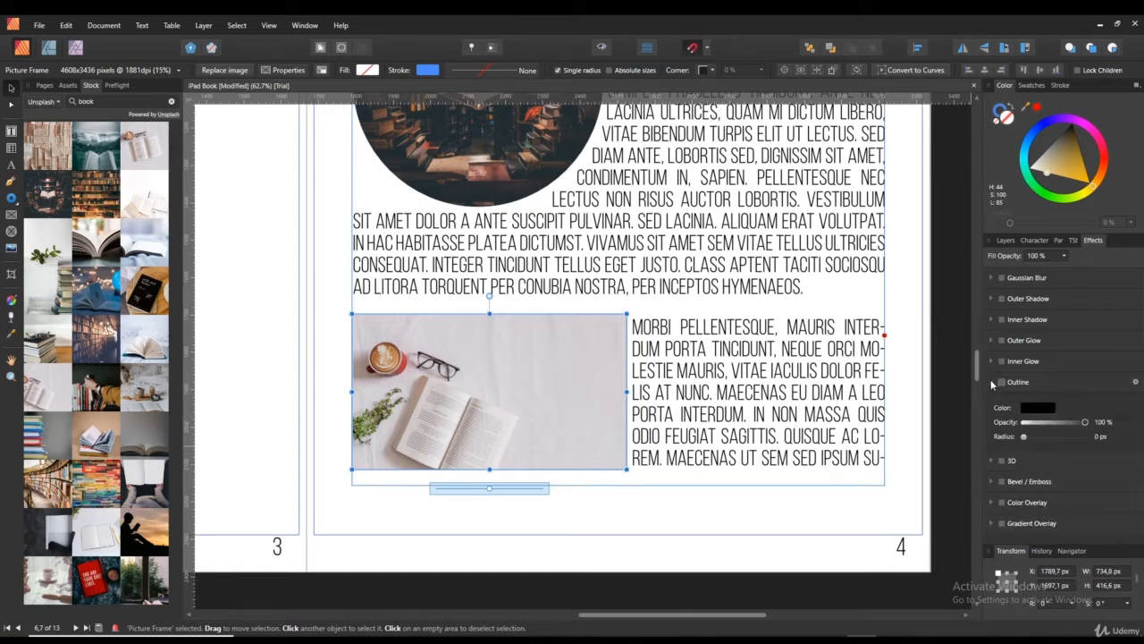
pyautogui.click(1135, 382)
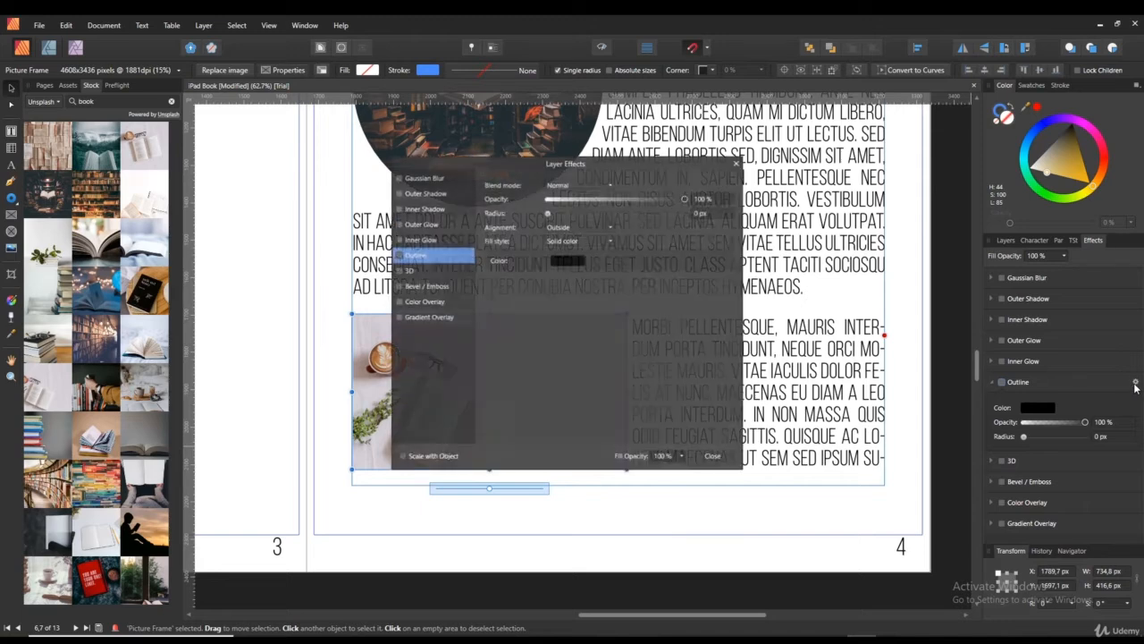
pyautogui.click(607, 230)
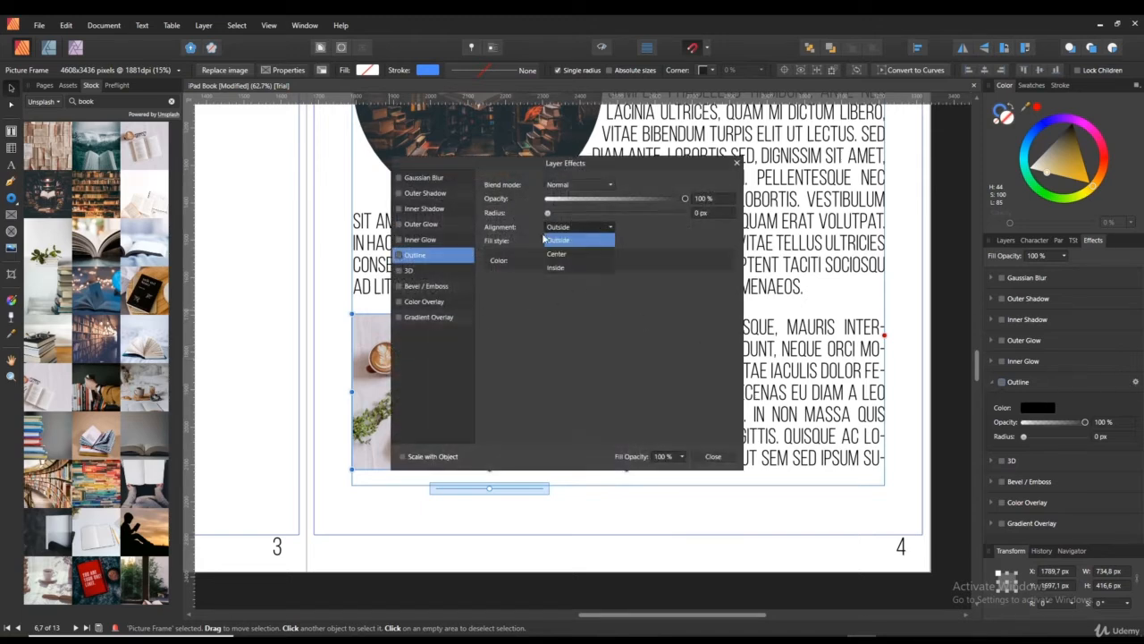
pyautogui.click(685, 361)
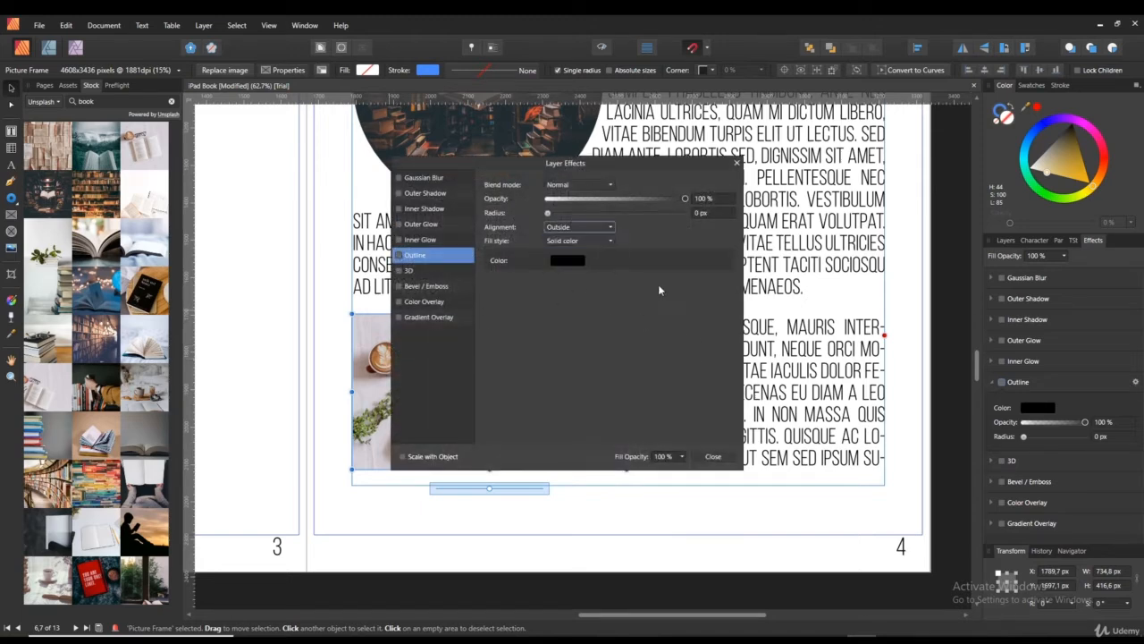
pyautogui.click(442, 194)
pyautogui.click(442, 208)
pyautogui.click(438, 240)
pyautogui.click(430, 301)
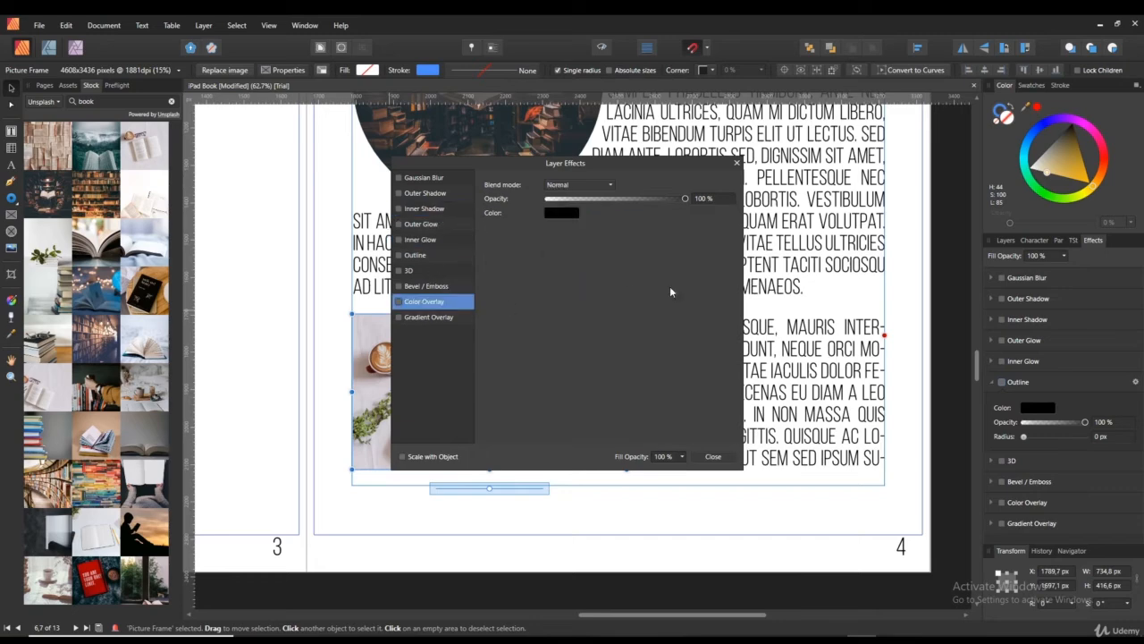
pyautogui.click(713, 456)
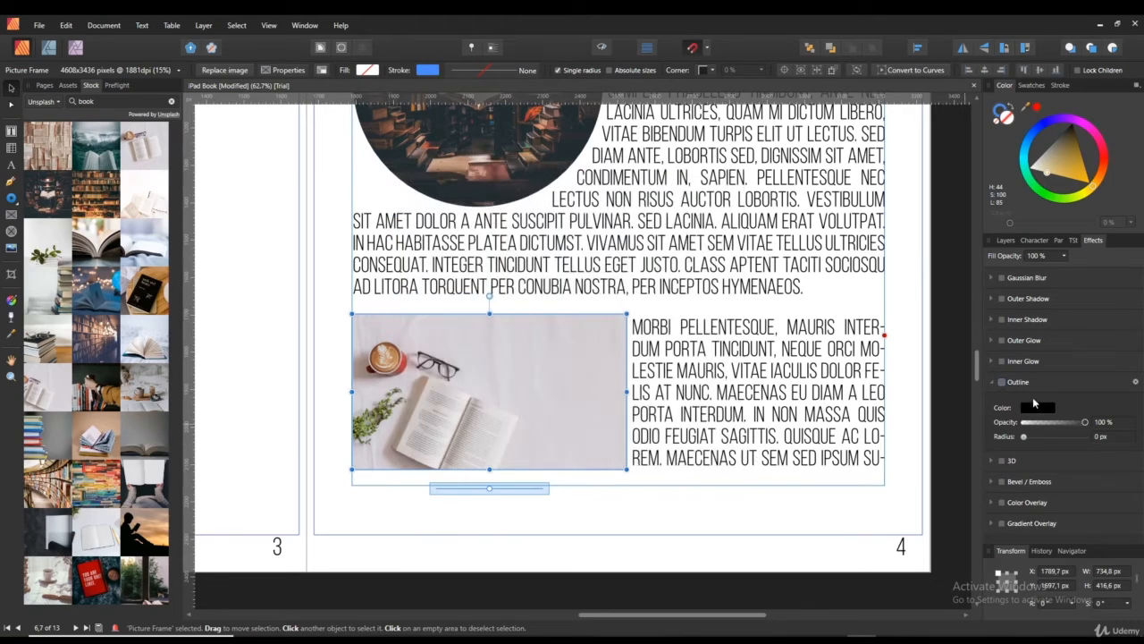
# Try the 3D effect with an increased radius on the picture and switch it off
pyautogui.click(989, 381)
pyautogui.click(990, 403)
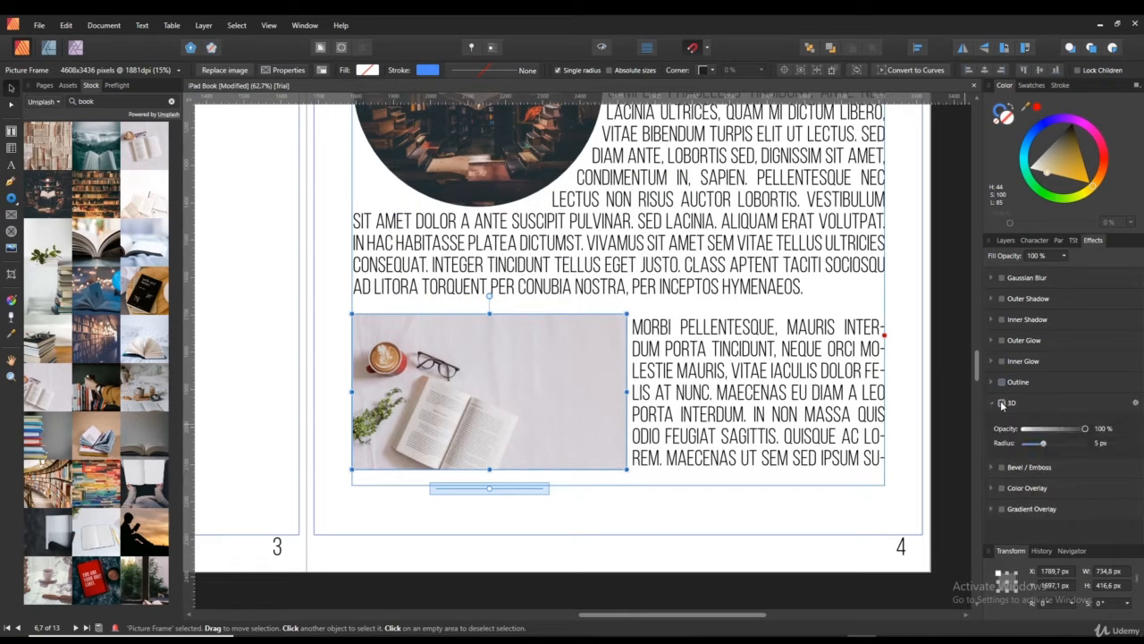
pyautogui.click(1002, 404)
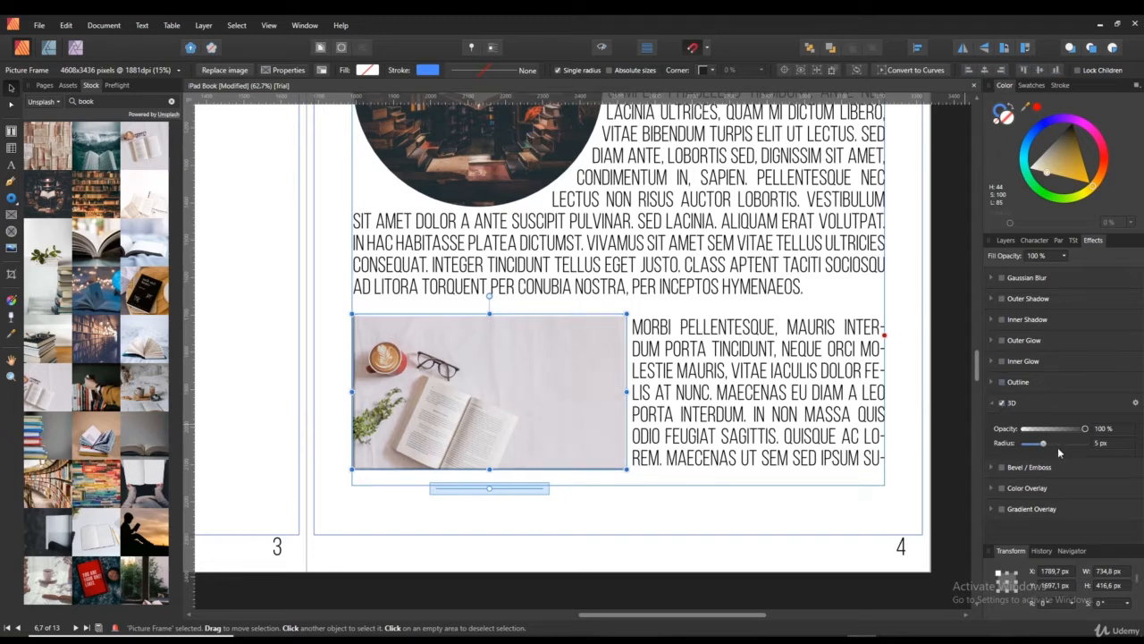
pyautogui.moveTo(1043, 443)
pyautogui.mouseDown()
pyautogui.moveTo(1069, 444)
pyautogui.moveTo(1053, 449)
pyautogui.mouseUp()
pyautogui.click(990, 404)
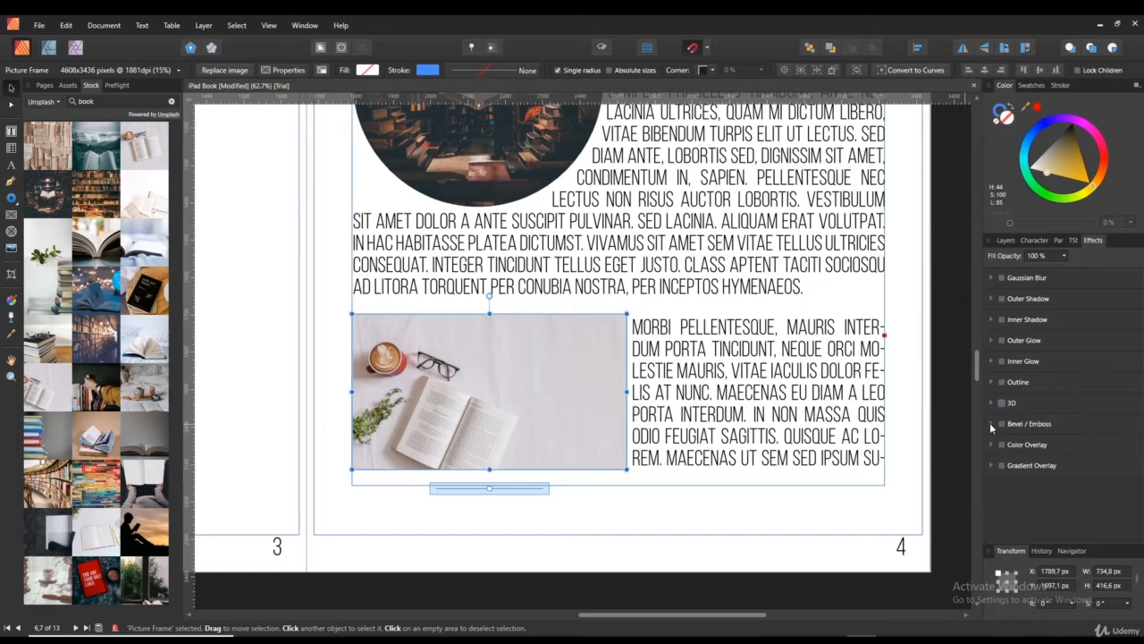
# Try the Bevel / Emboss effect with an increased radius on the picture and switch it off
pyautogui.click(999, 424)
pyautogui.moveTo(1041, 466); pyautogui.dragTo(1077, 464)
pyautogui.click(1002, 423)
# Try a red Color Overlay on the picture at 38% and 21% opacity and switch it off
pyautogui.click(1000, 445)
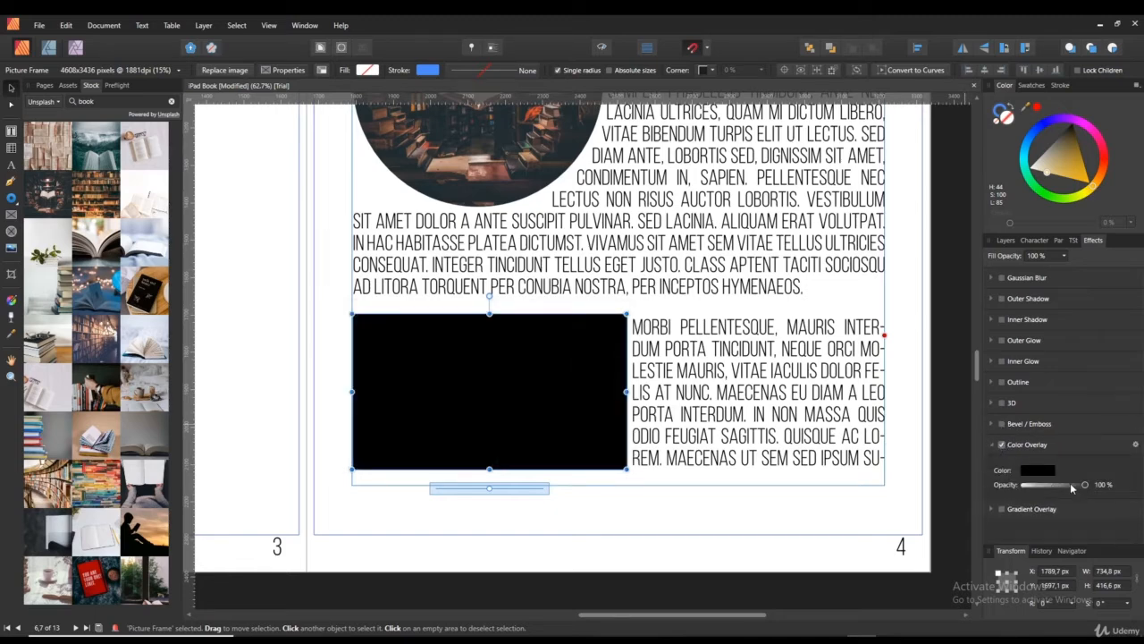
pyautogui.moveTo(1085, 485); pyautogui.dragTo(1045, 490)
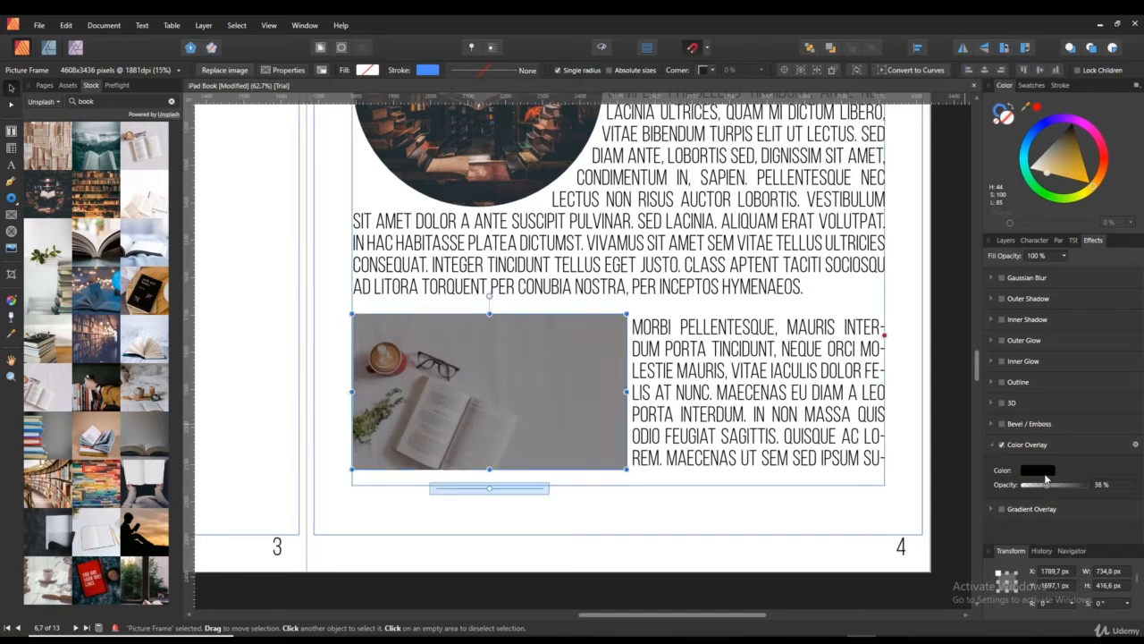
pyautogui.click(1040, 470)
pyautogui.moveTo(1042, 557); pyautogui.dragTo(1079, 545)
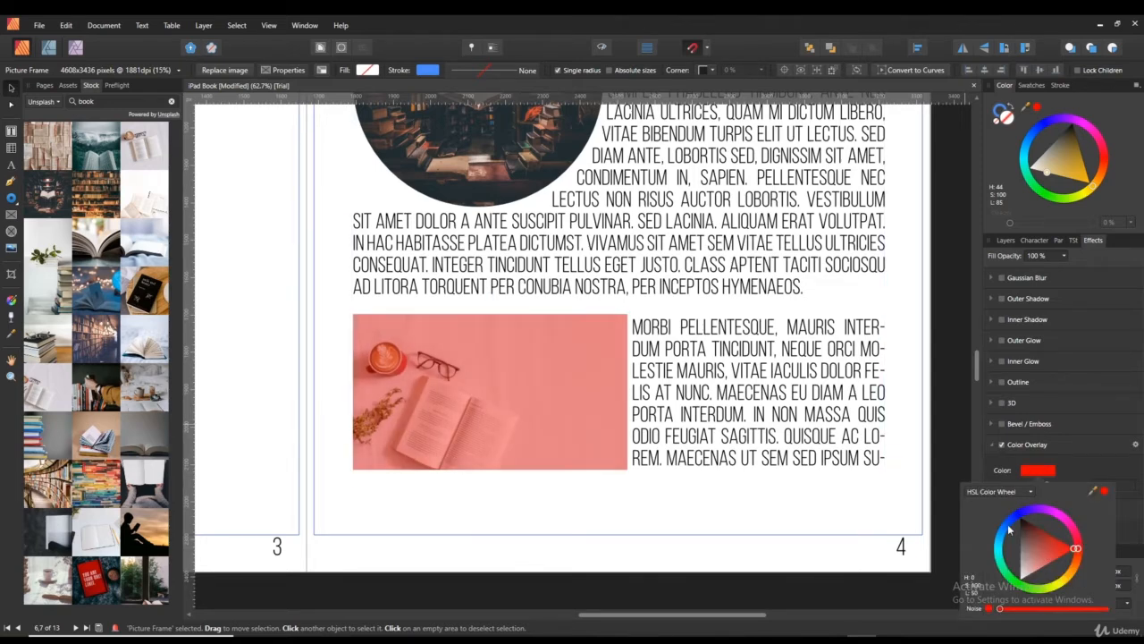
pyautogui.click(873, 528)
pyautogui.click(553, 423)
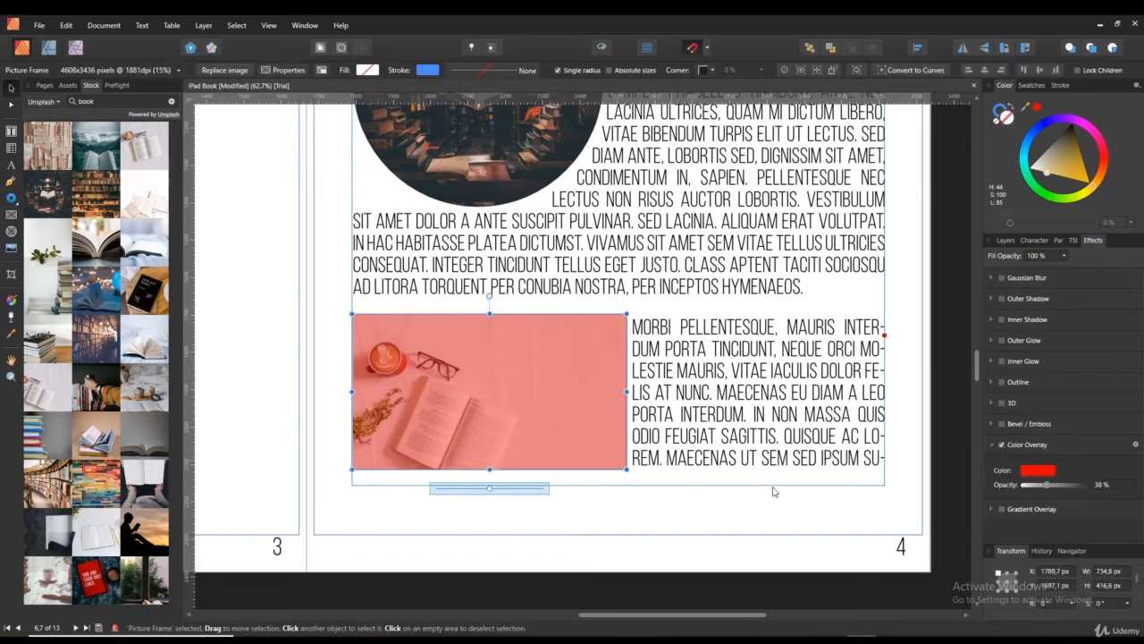
pyautogui.moveTo(1048, 485); pyautogui.dragTo(1035, 484)
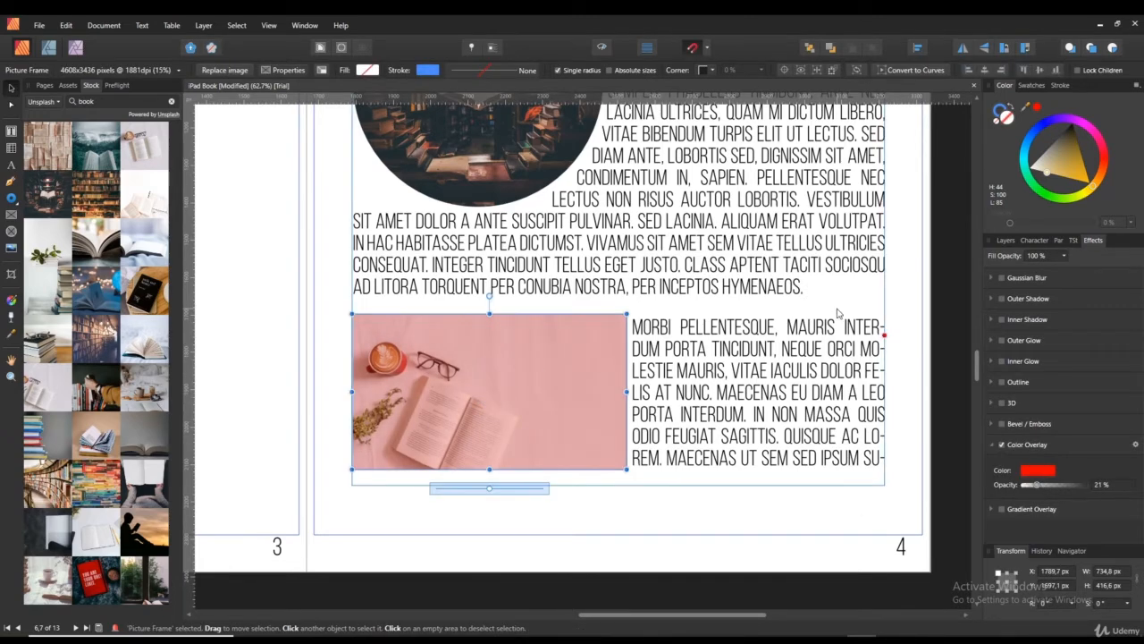
pyautogui.click(1002, 445)
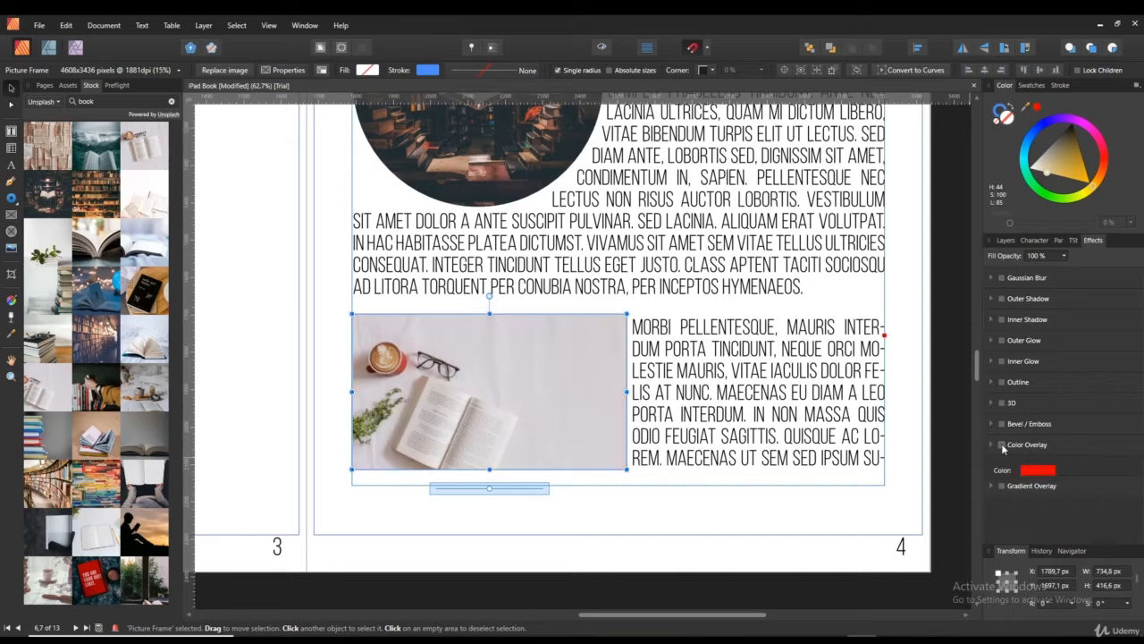
# Try a Gradient Overlay at 47% opacity on the picture, reversing its gradient twice and shifting the midpoint, and switch it off
pyautogui.click(1001, 464)
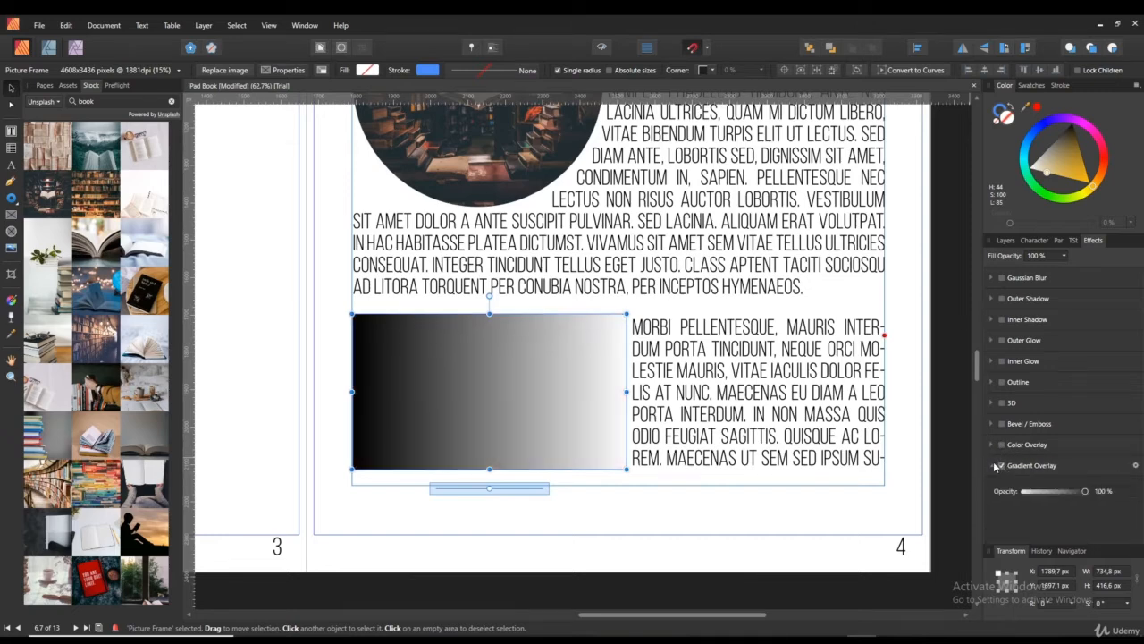
pyautogui.moveTo(1084, 491); pyautogui.dragTo(1052, 491)
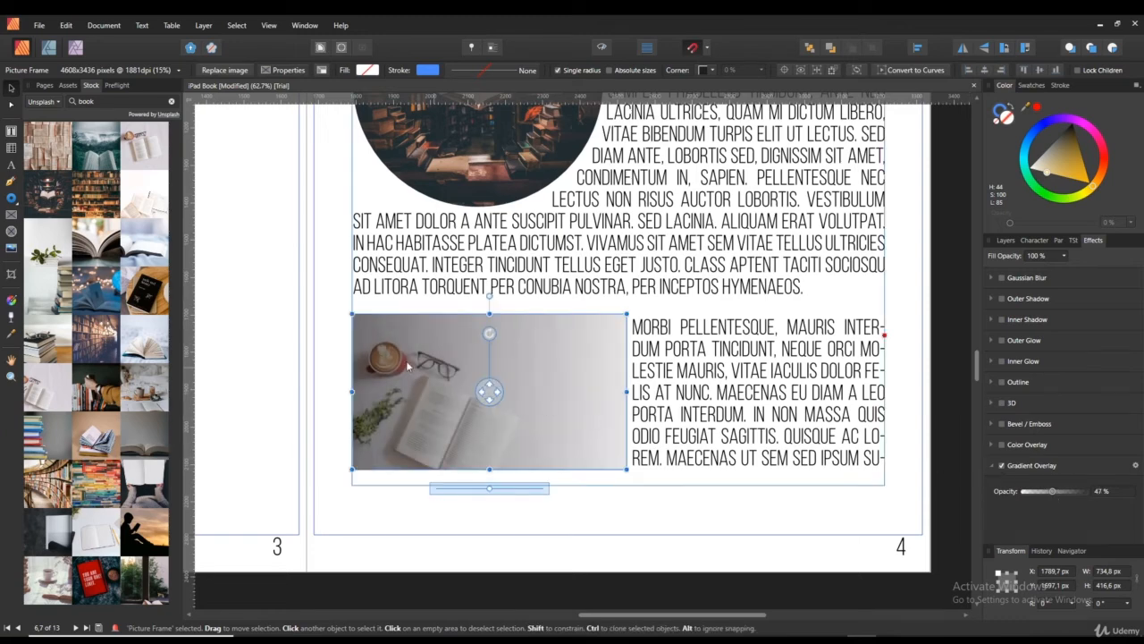
pyautogui.click(1135, 464)
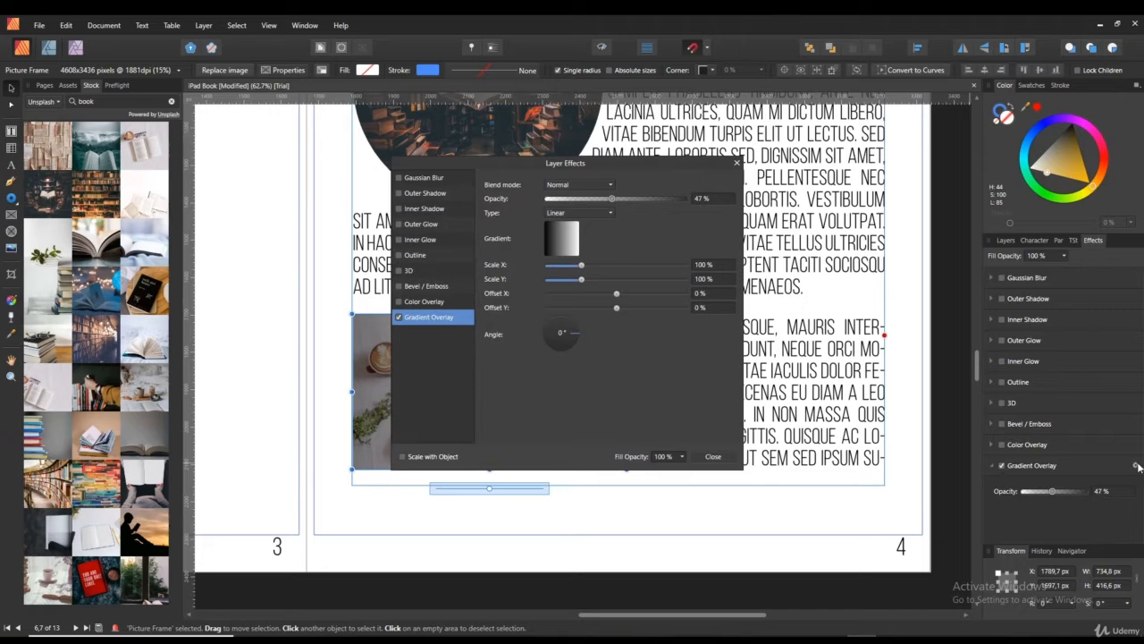
pyautogui.click(575, 252)
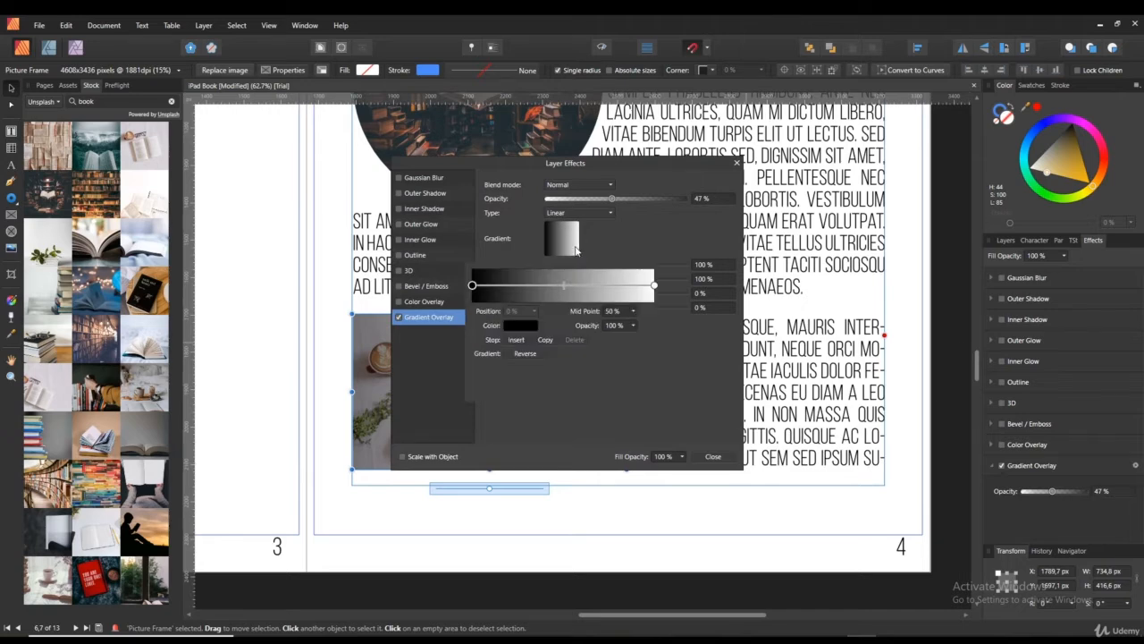
pyautogui.click(525, 353)
pyautogui.click(526, 353)
pyautogui.moveTo(563, 286); pyautogui.dragTo(582, 289)
pyautogui.click(707, 447)
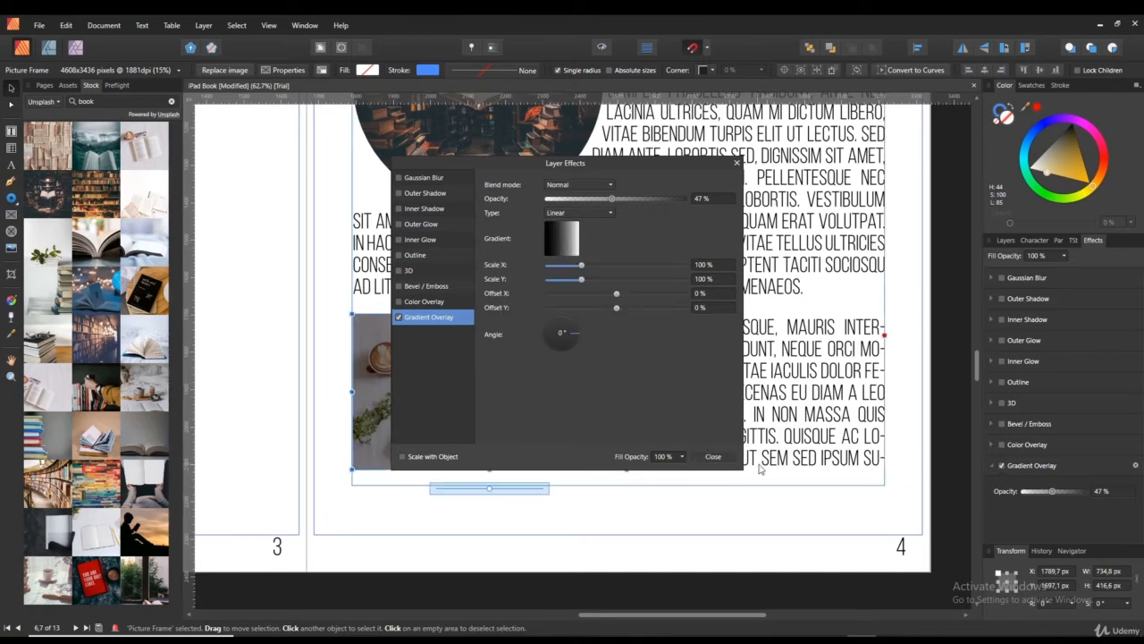
pyautogui.click(713, 455)
pyautogui.click(1001, 465)
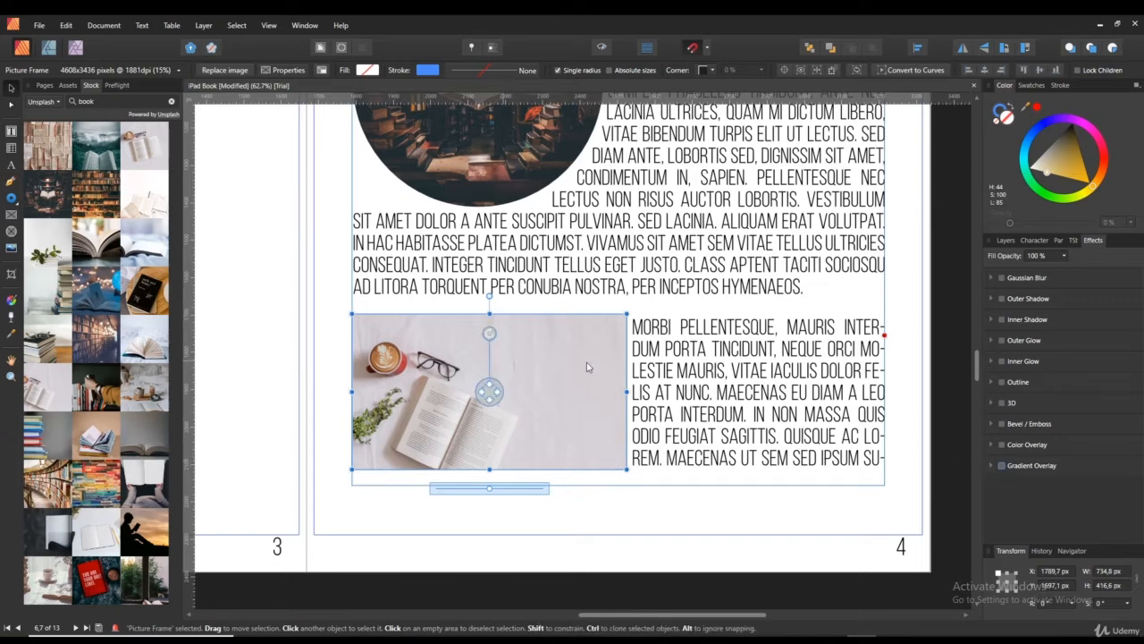
# Switch the Outer Shadow back on for the coffee-and-book picture and deselect the frame
pyautogui.click(1002, 299)
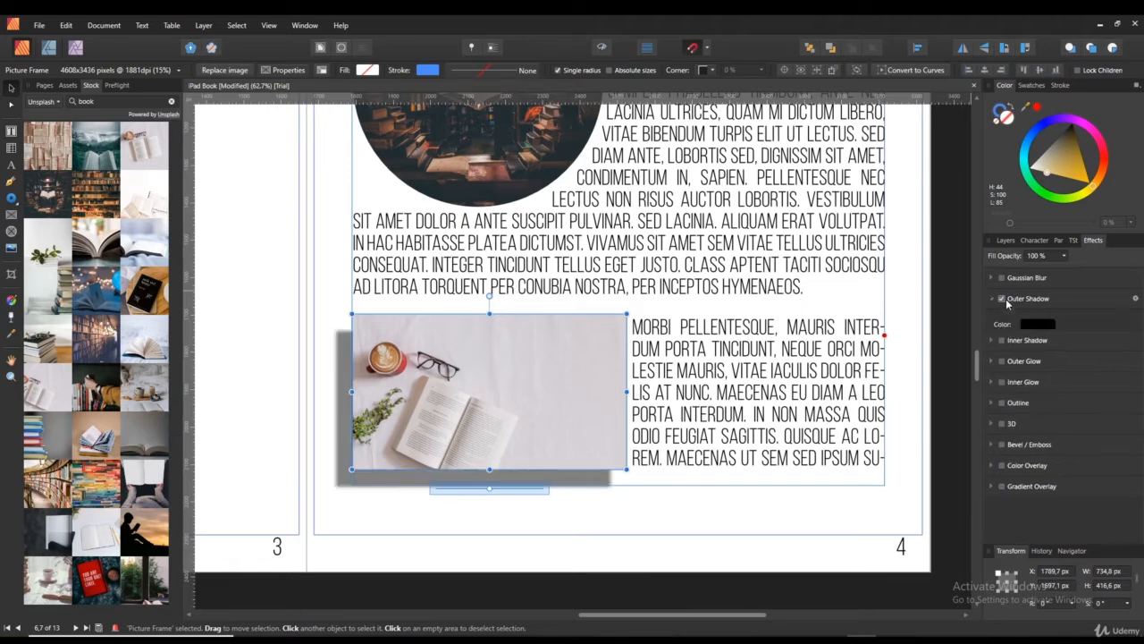
pyautogui.rightClick(526, 405)
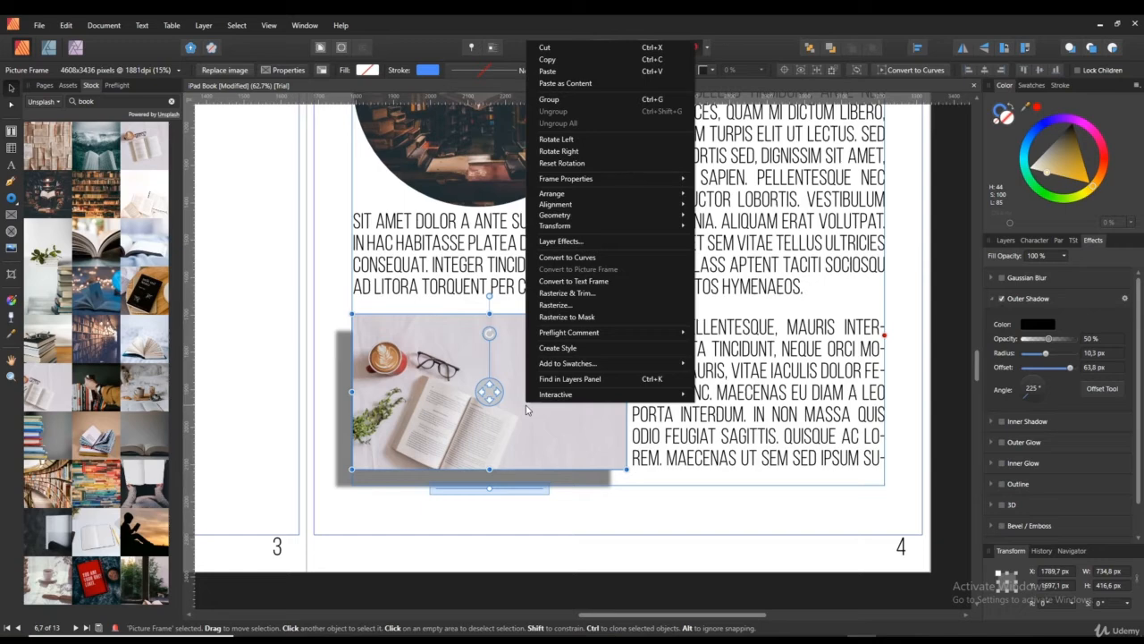
pyautogui.click(601, 531)
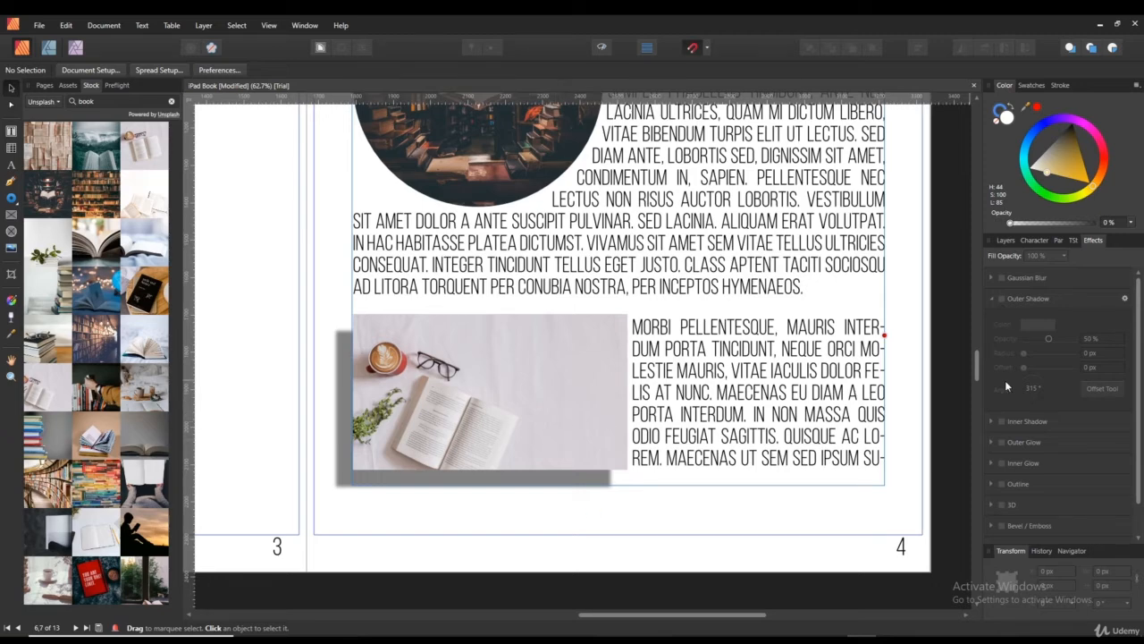
# Rasterize the coffee-and-book picture without preserving its layer effects, so the Outer Shadow is baked into the pixels
pyautogui.click(556, 378)
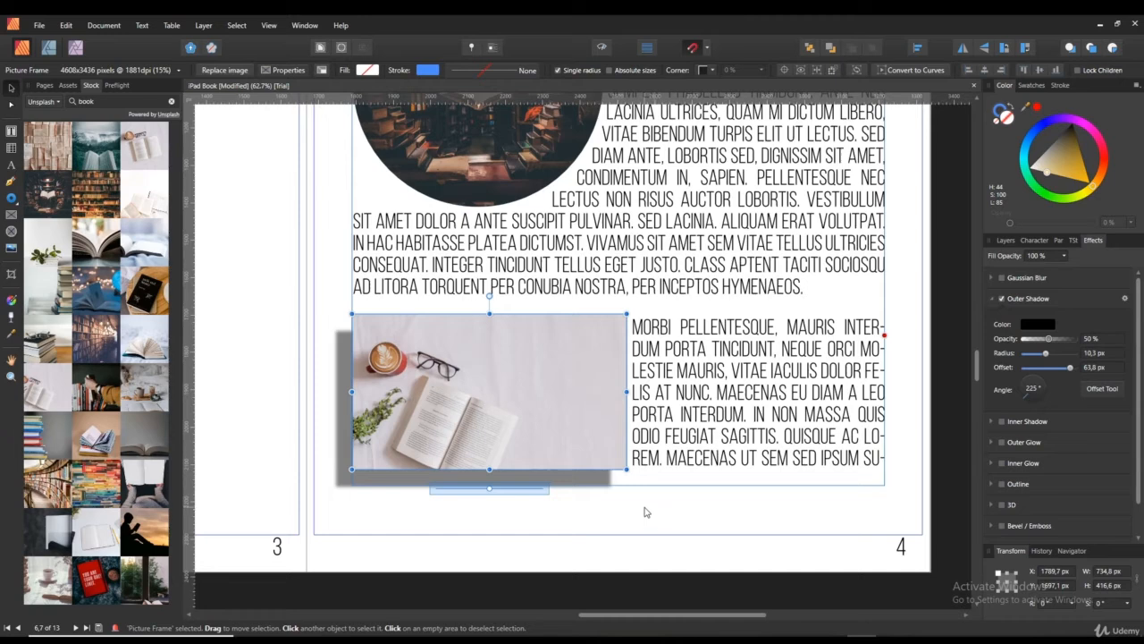
pyautogui.moveTo(537, 408)
pyautogui.rightClick(589, 357)
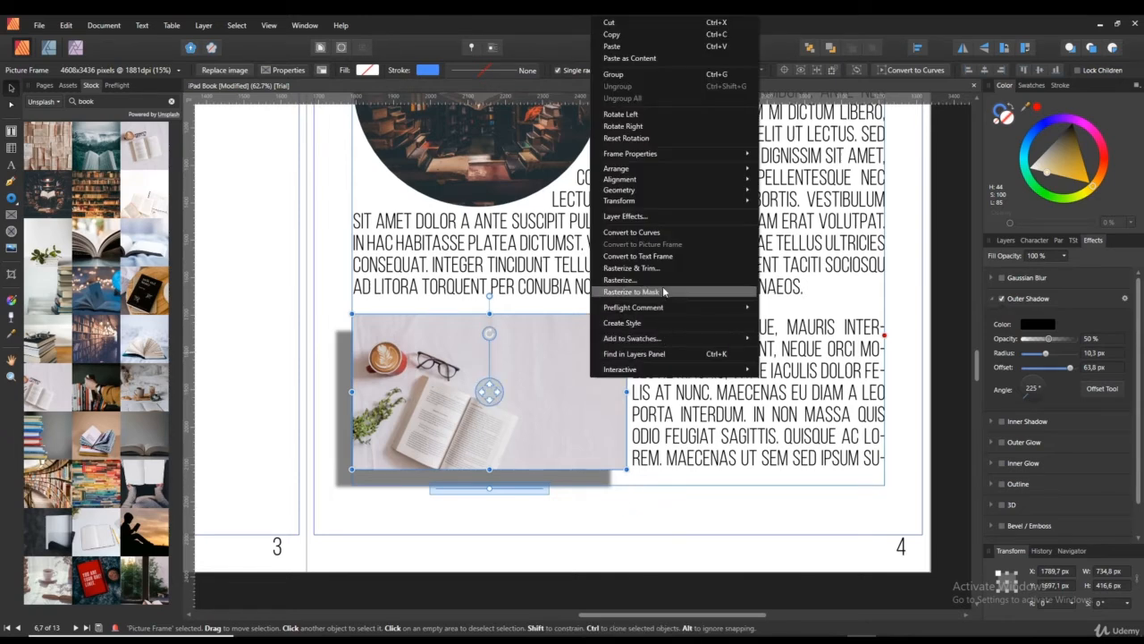
pyautogui.click(625, 288)
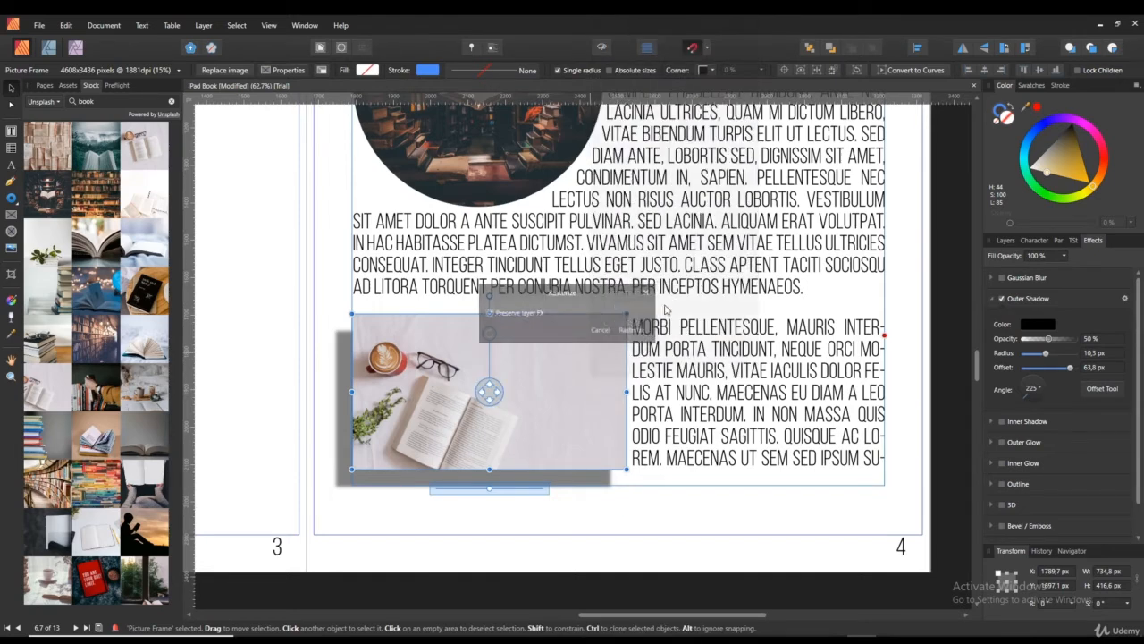
pyautogui.click(489, 313)
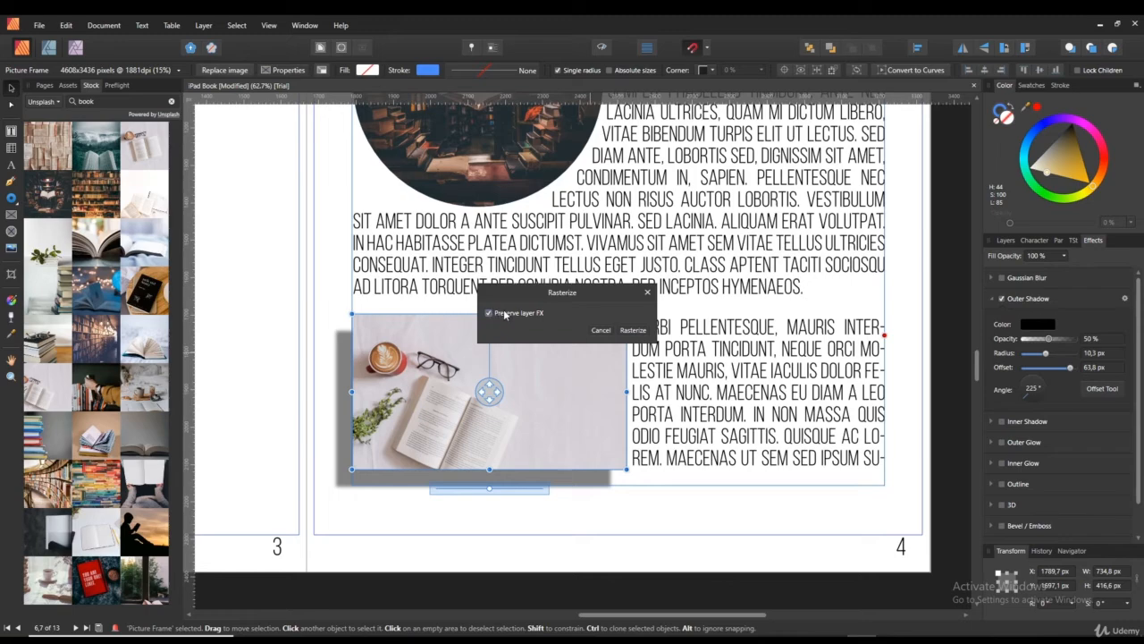
pyautogui.click(632, 329)
pyautogui.moveTo(515, 411)
pyautogui.mouseDown()
pyautogui.moveTo(582, 383)
pyautogui.moveTo(626, 335)
pyautogui.moveTo(514, 403)
pyautogui.moveTo(521, 416)
pyautogui.mouseUp()
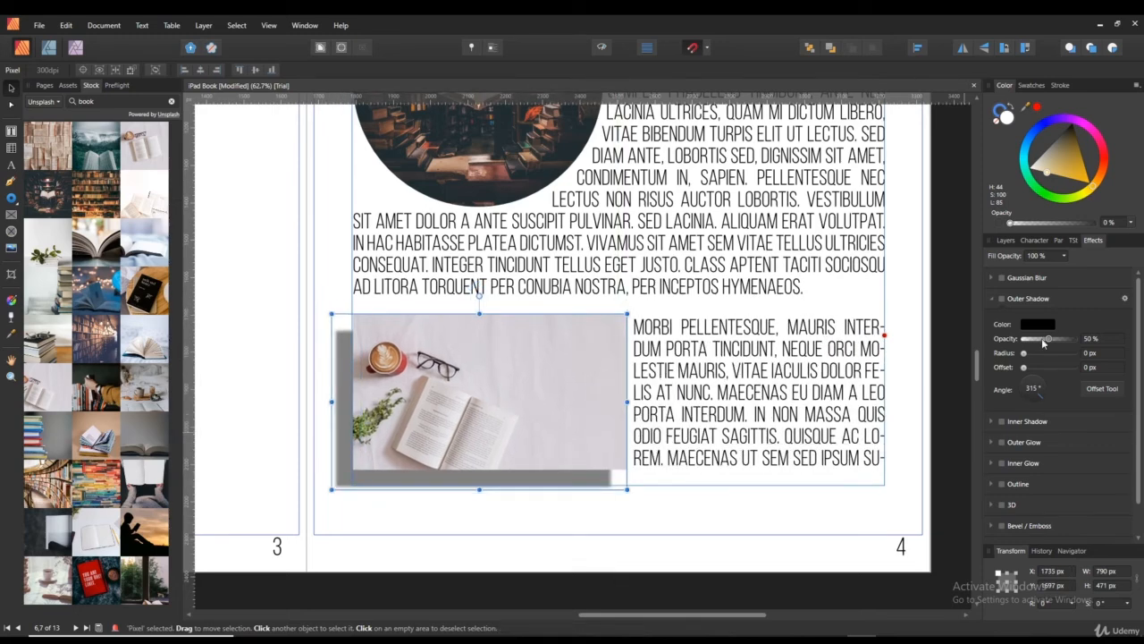
# Add another Outer Shadow to the rasterized picture with a 100 px offset and a 38.3 px radius
pyautogui.click(1001, 299)
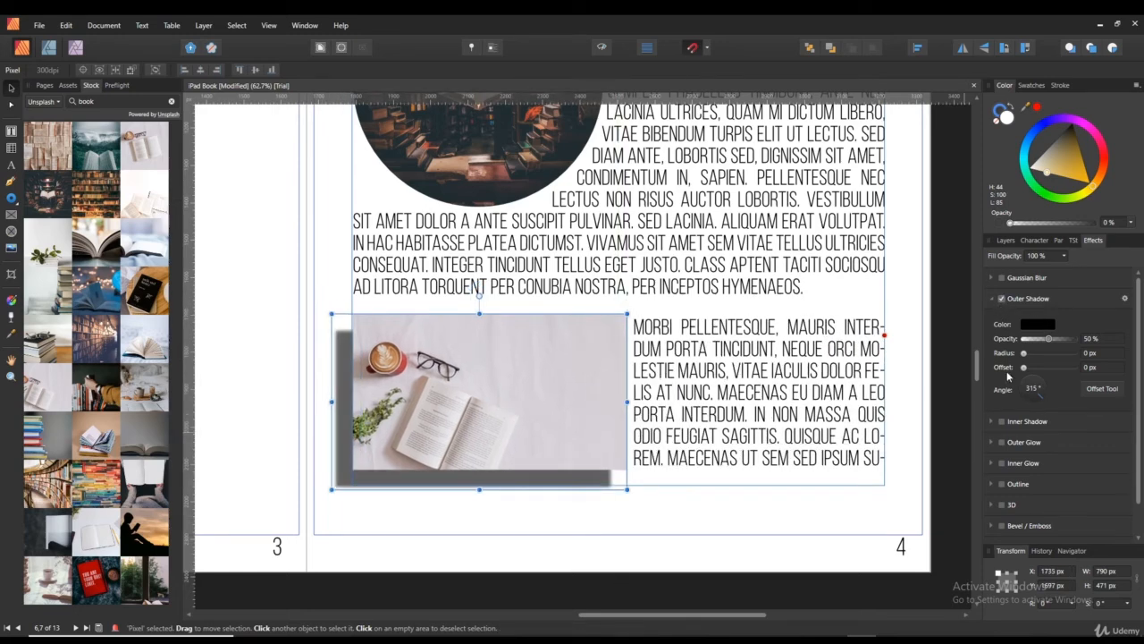
pyautogui.moveTo(1024, 368); pyautogui.dragTo(1098, 368)
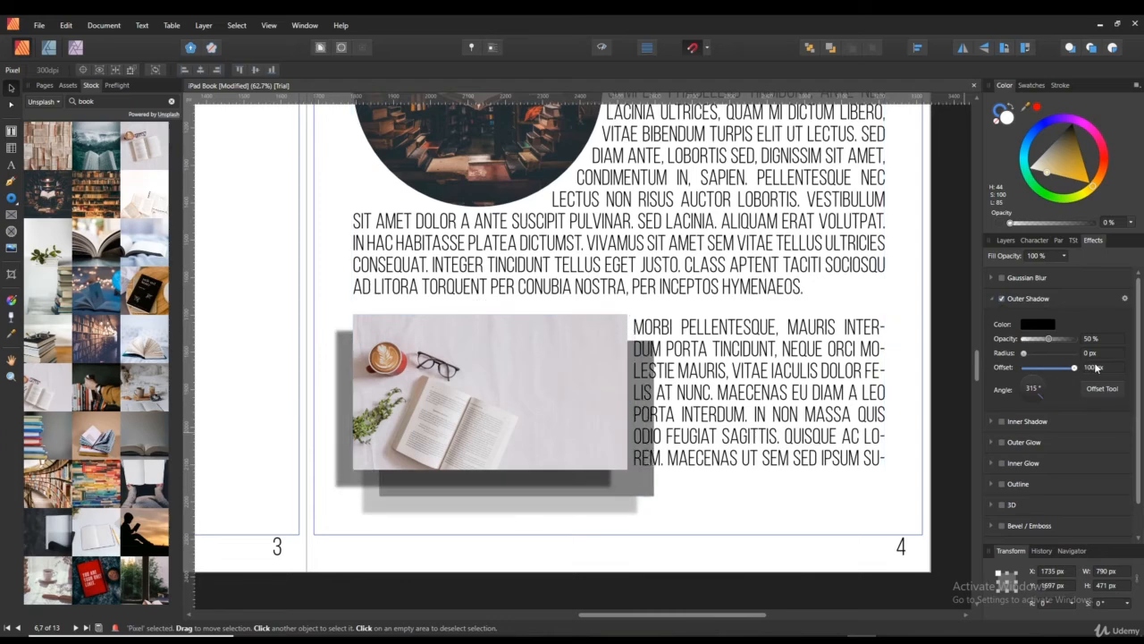
pyautogui.moveTo(1023, 353); pyautogui.dragTo(1062, 355)
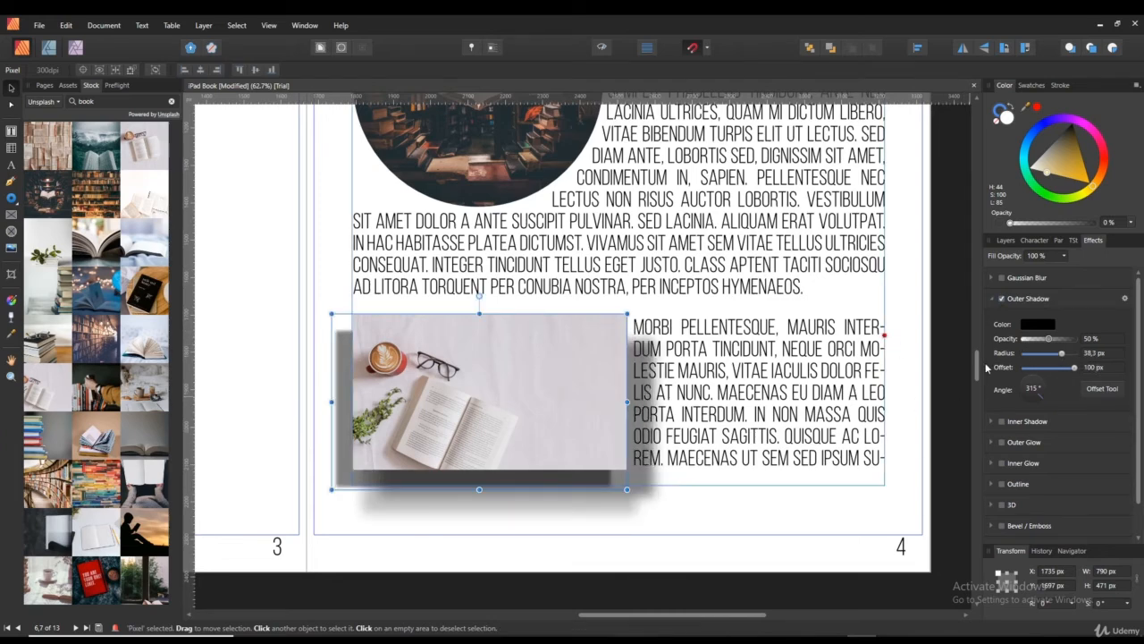
# Rasterize the picture again with its shadow baked in, and try a further Outer Shadow with 100 px radius and offset at 90°
pyautogui.rightClick(504, 366)
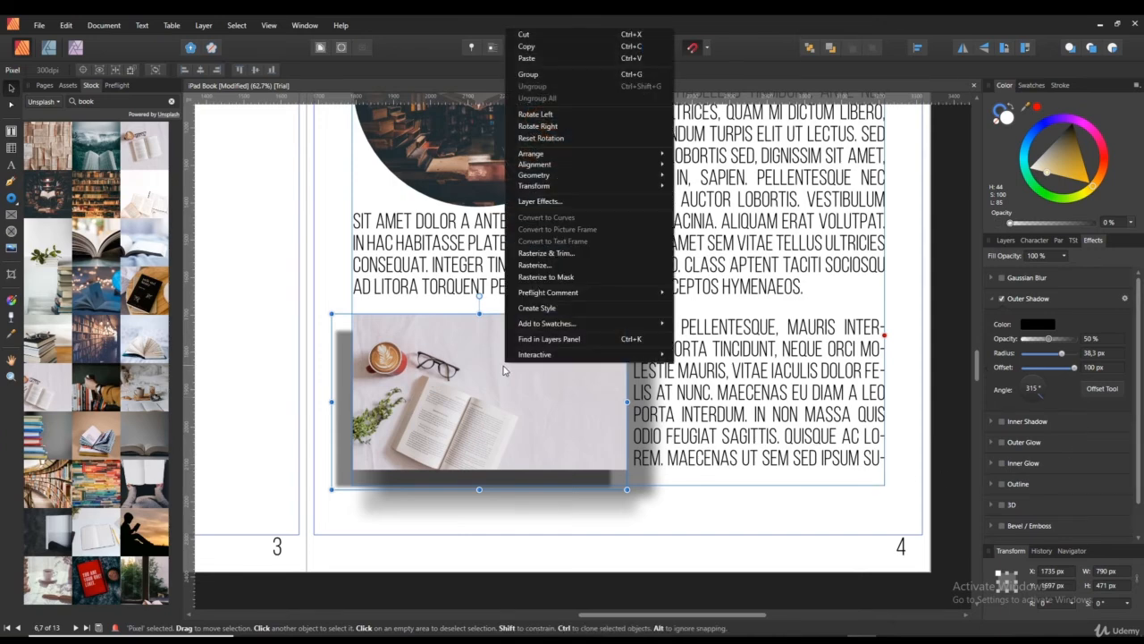
pyautogui.click(587, 265)
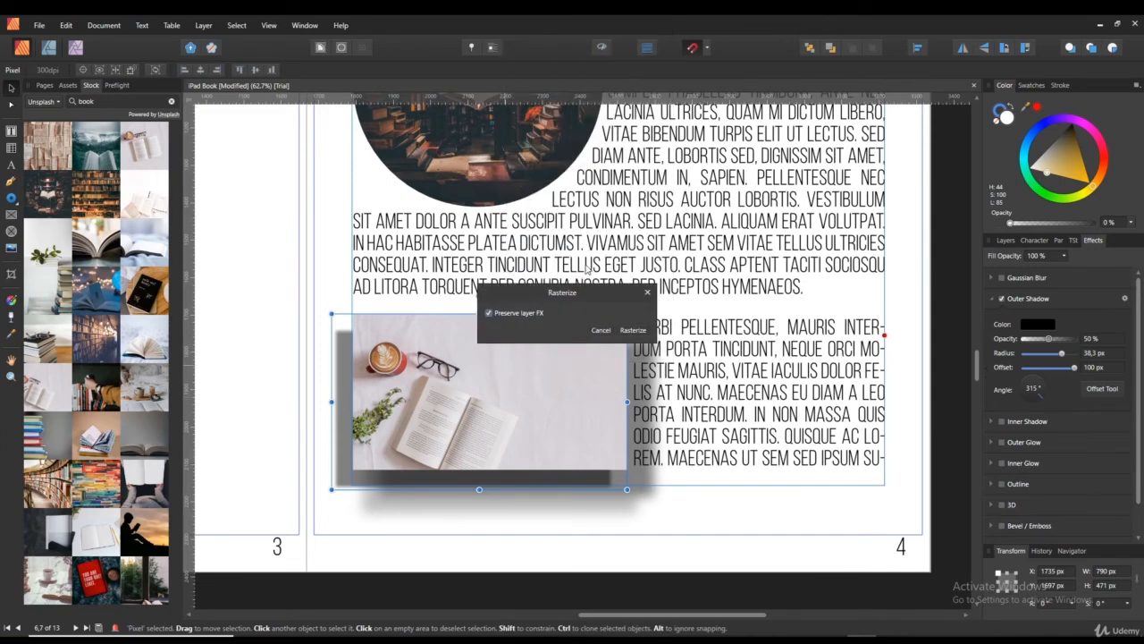
pyautogui.click(633, 330)
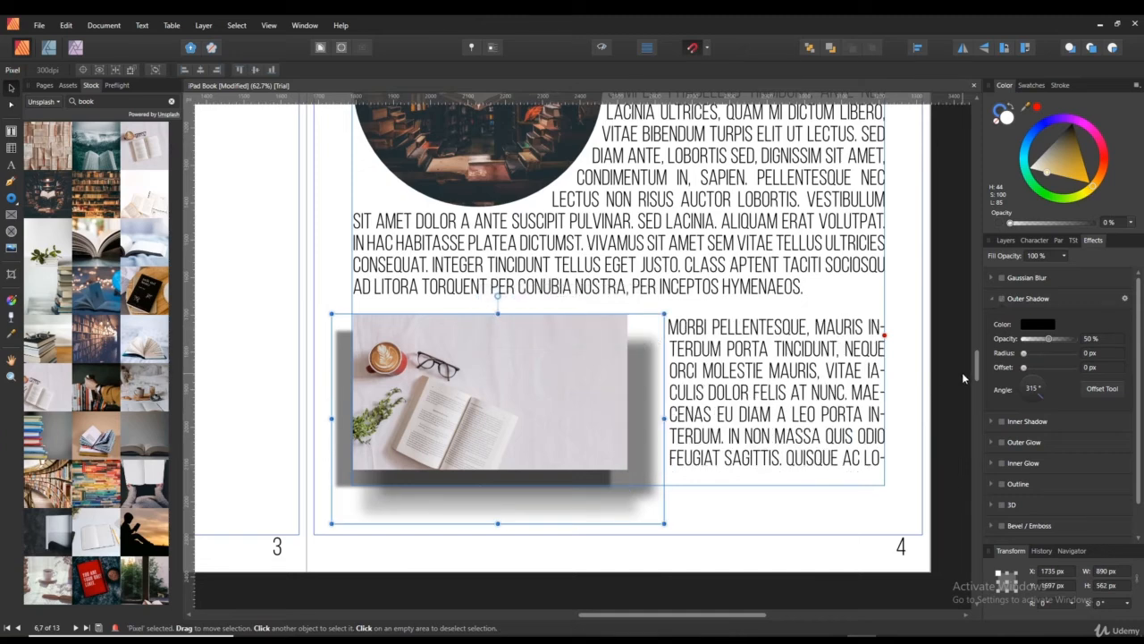
pyautogui.click(1001, 299)
pyautogui.moveTo(1023, 367); pyautogui.dragTo(1083, 354)
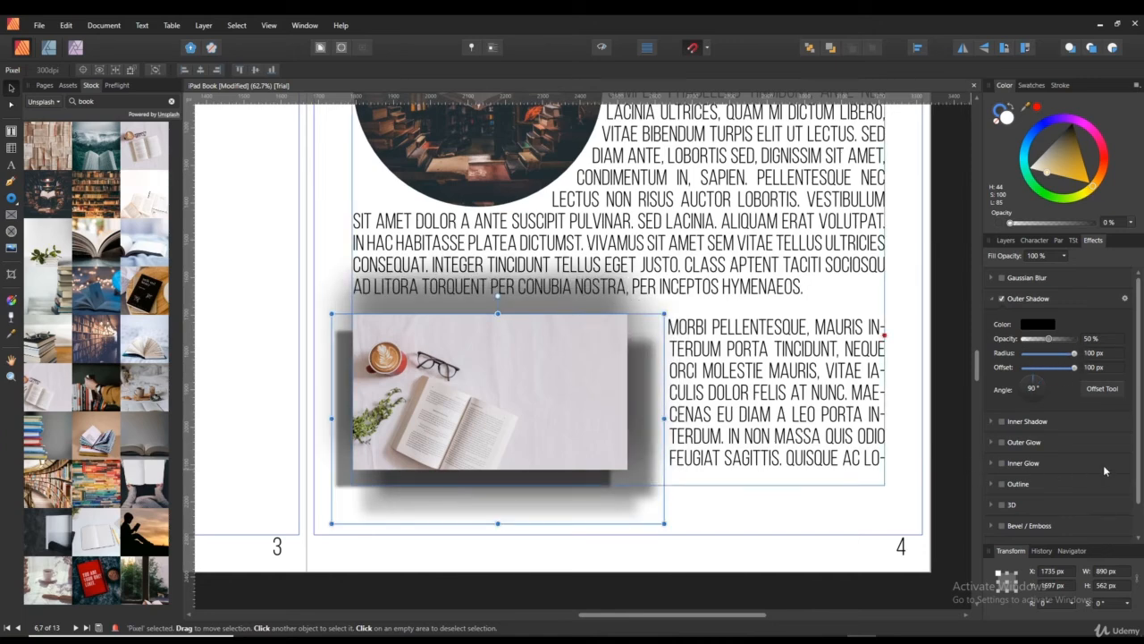
# Undo the added shadows and both rasterizations to return to the original picture frame
pyautogui.hotkey('ctrl', 'z')
pyautogui.hotkey('ctrl', 'z')
pyautogui.hotkey('ctrl', 'z')
pyautogui.hotkey('ctrl', 'z')
pyautogui.hotkey('ctrl', 'z')
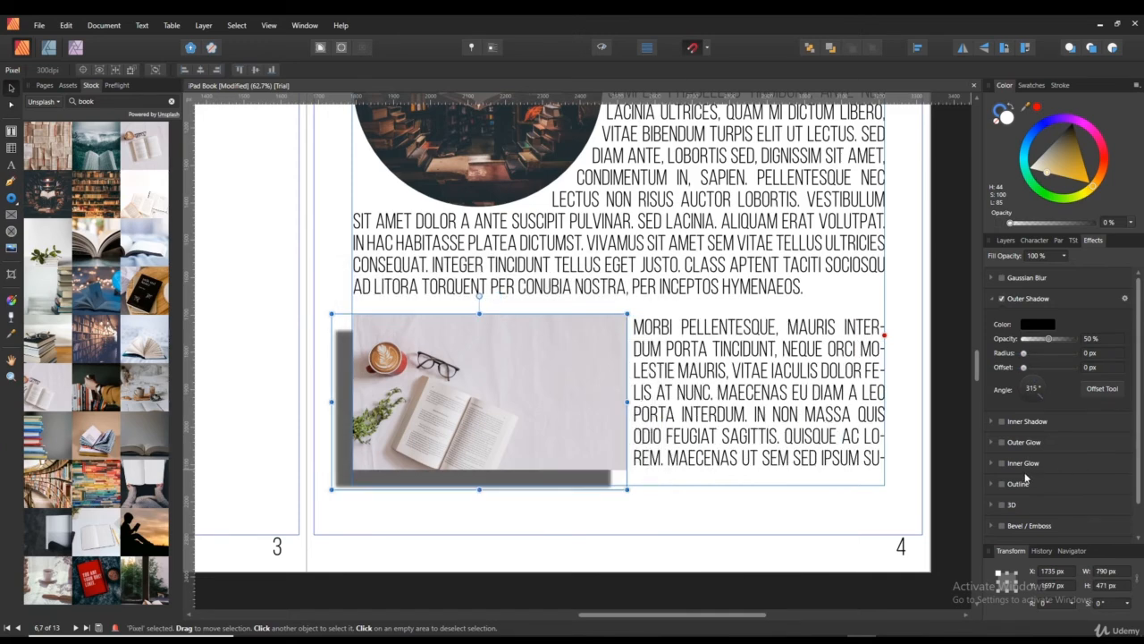
pyautogui.hotkey('ctrl', 'z')
pyautogui.hotkey('ctrl', 'z')
pyautogui.hotkey('ctrl', 'z')
pyautogui.hotkey('ctrl', 'z')
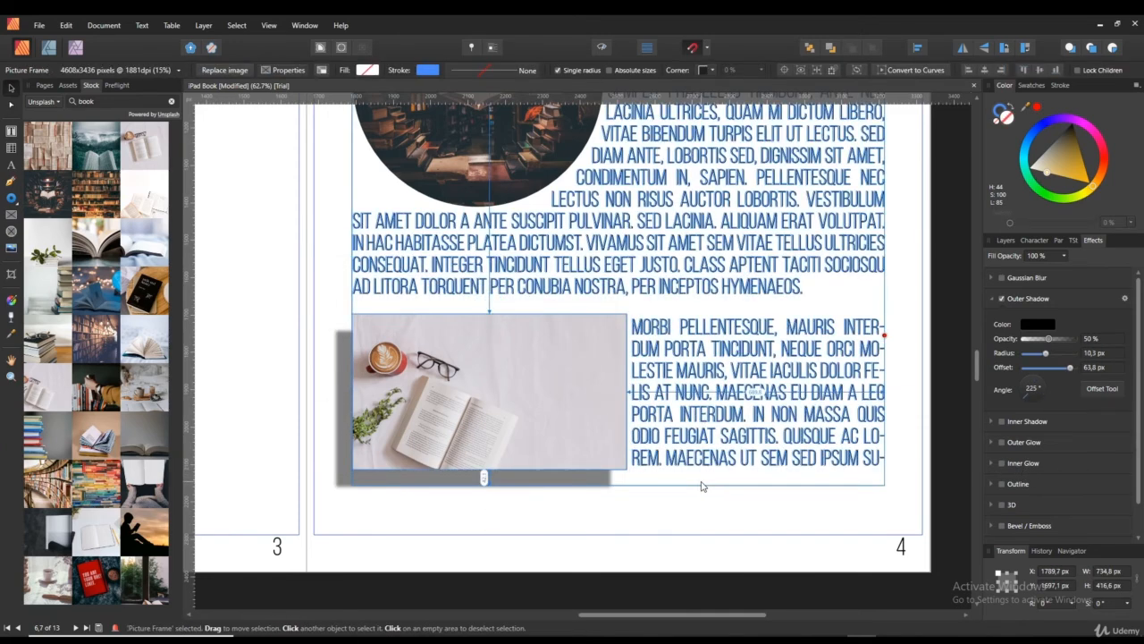
# Switch off the Outer Shadow on the coffee-and-book picture frame and deselect it
pyautogui.click(1002, 300)
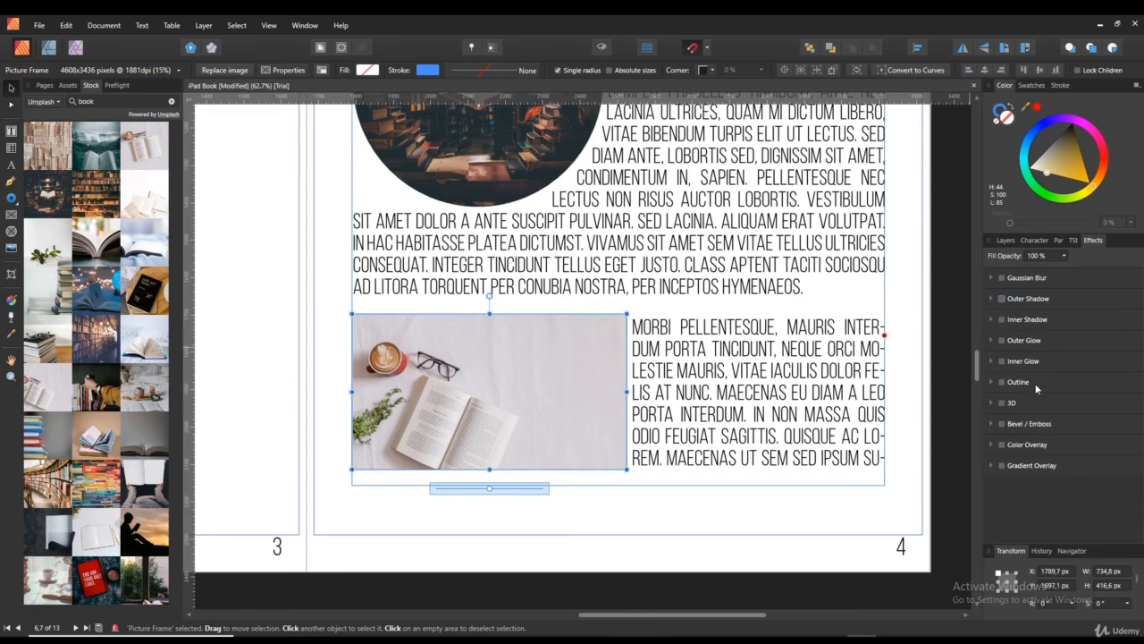
pyautogui.moveTo(570, 394)
pyautogui.click(712, 503)
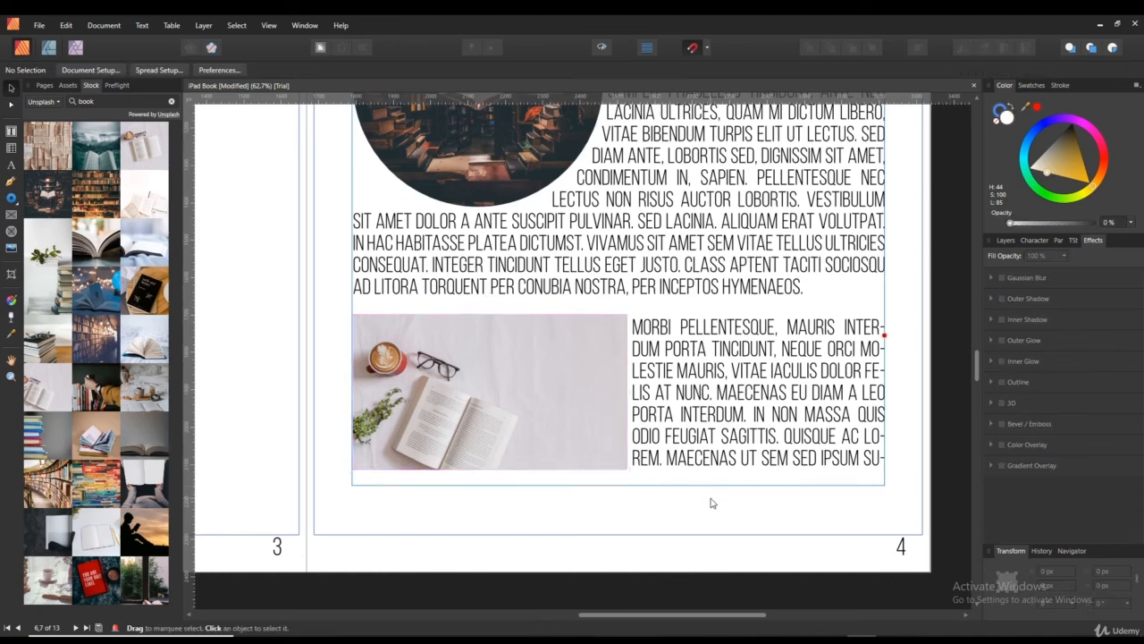